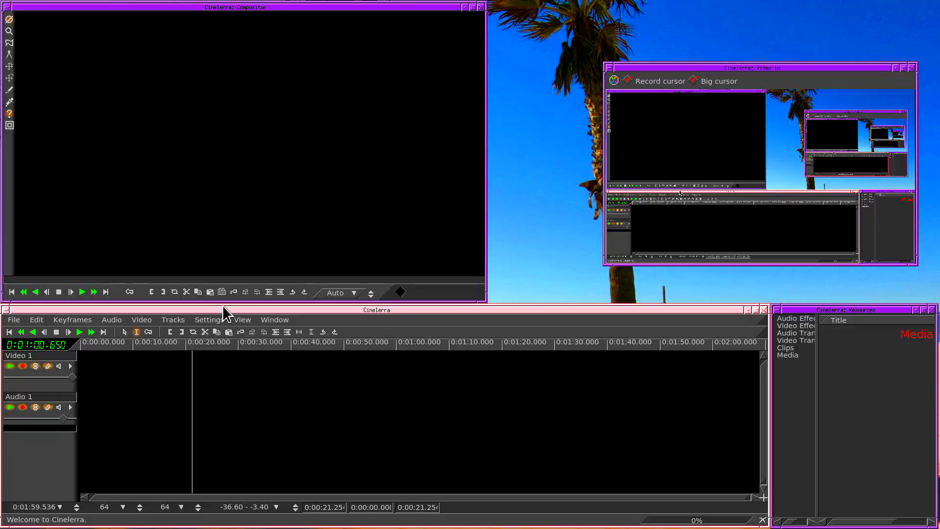
Step: Load IMG_0042.MOV from /hmov/slow into Cinelerra as a new project
left_click(15, 319)
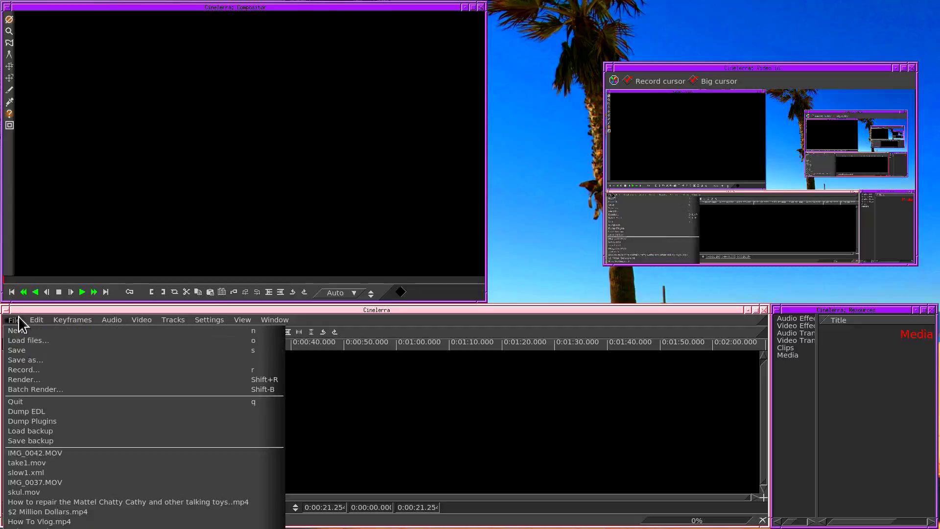
left_click(18, 341)
left_click_drag(103, 405, 336, 372)
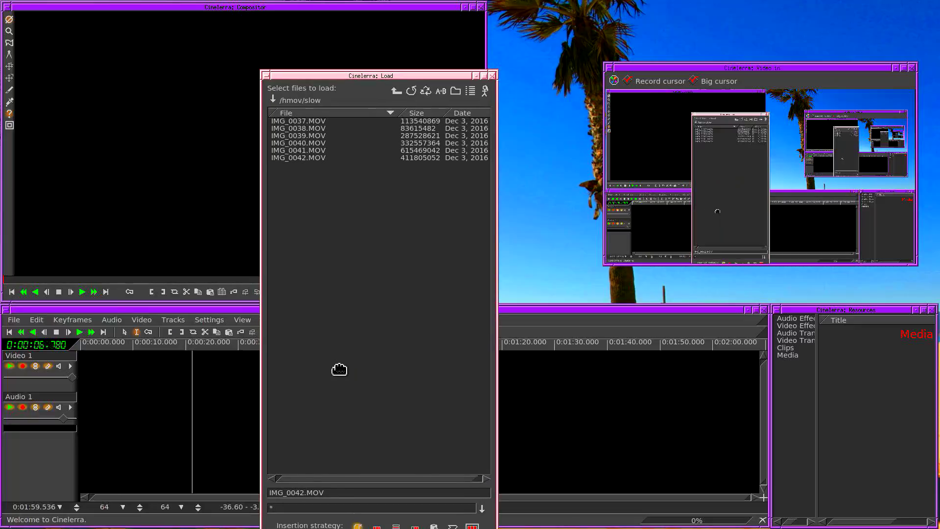
left_click(342, 158)
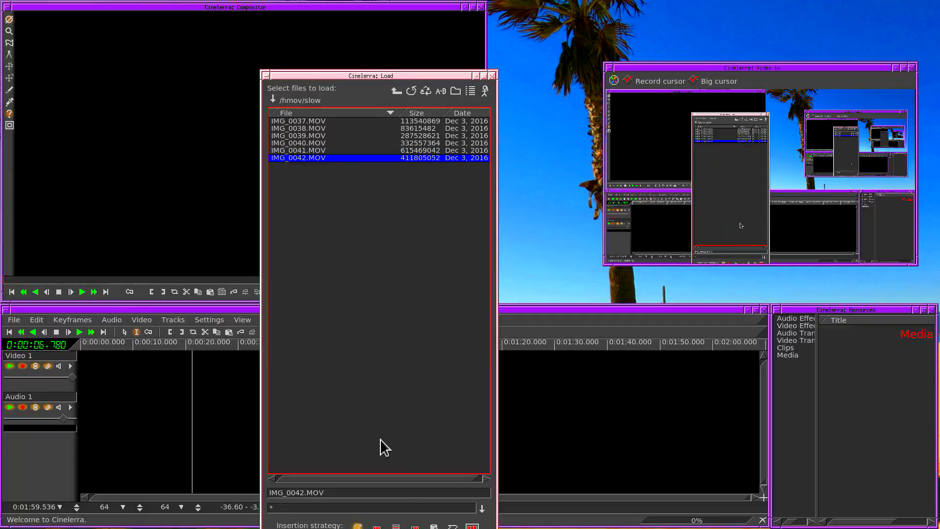
left_click_drag(361, 504, 380, 429)
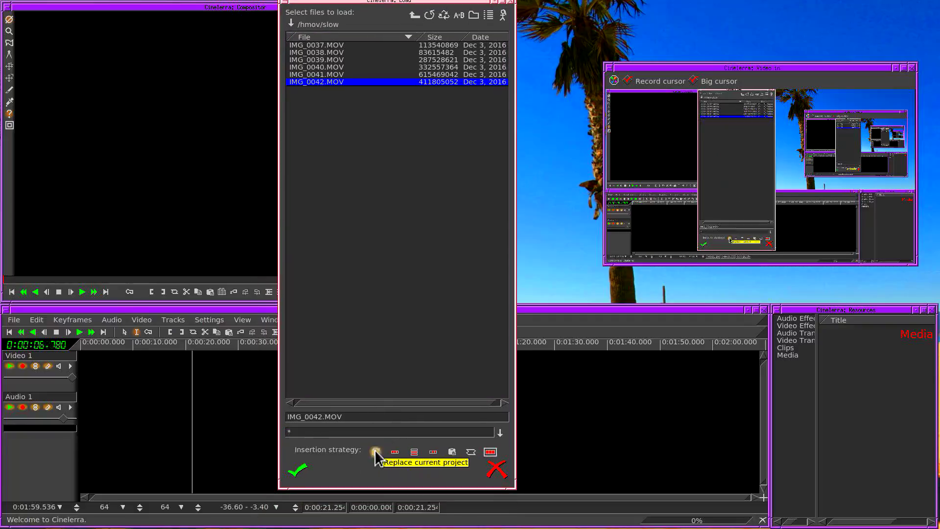
left_click(299, 471)
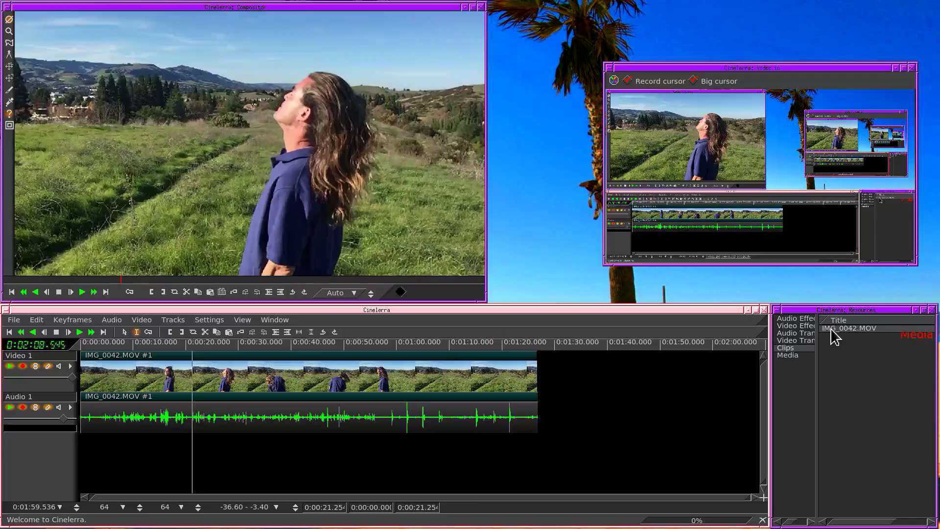
Step: Apply Match all to IMG_0042.MOV in Media so the project format matches the footage
left_click(797, 357)
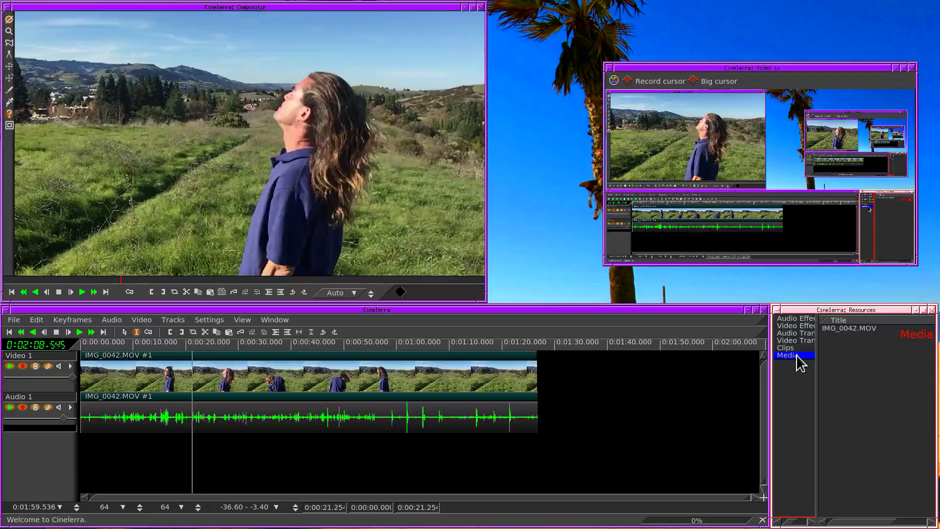
right_click(850, 330)
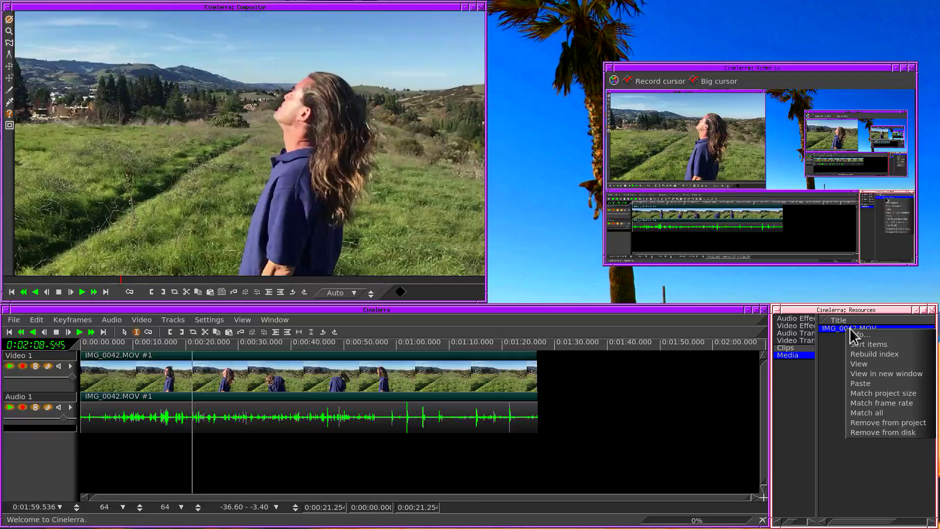
left_click(871, 415)
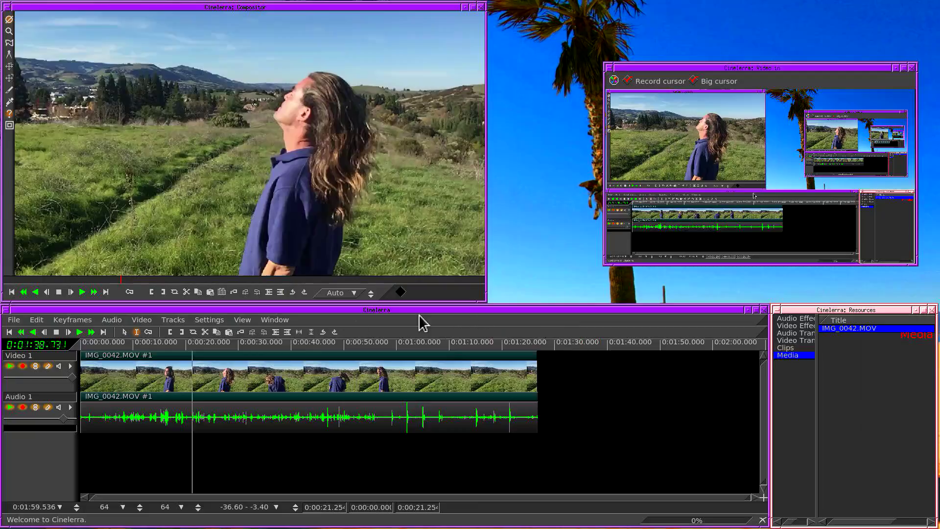
left_click(210, 320)
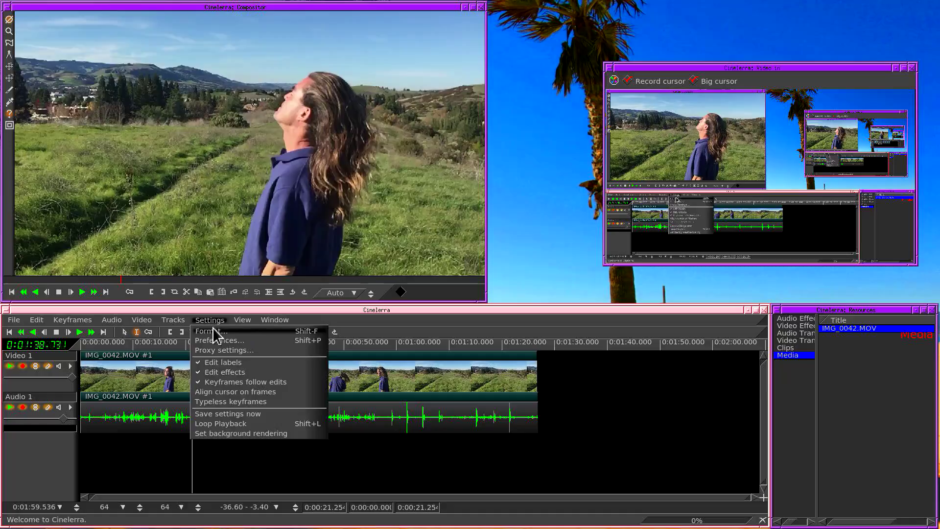
left_click(214, 335)
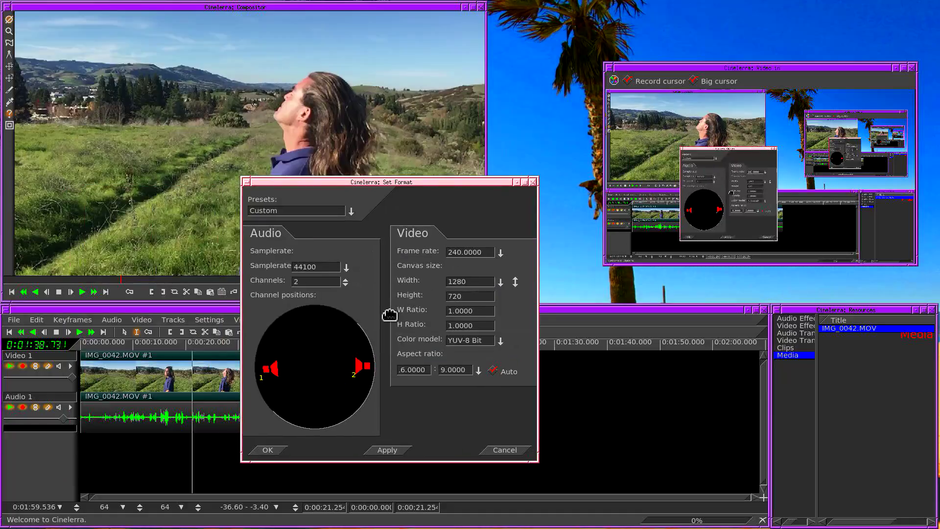
left_click_drag(457, 252, 508, 252)
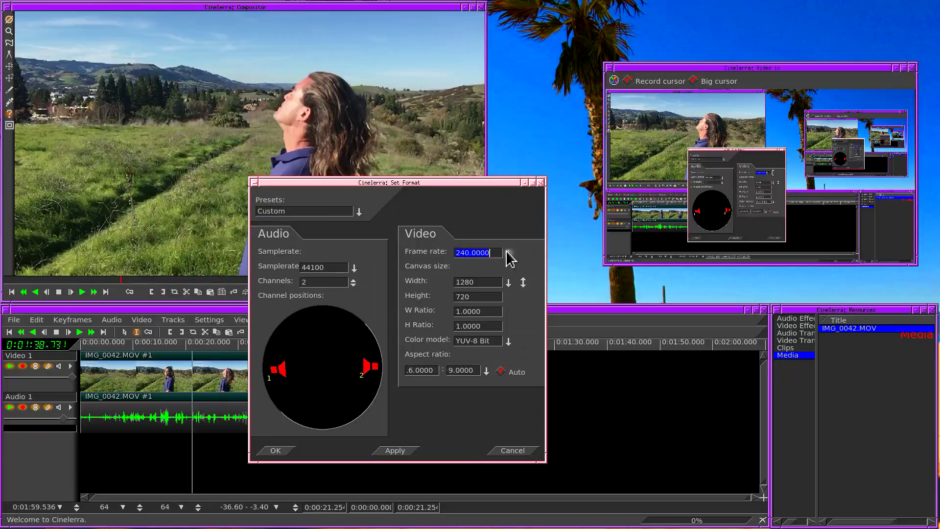
double_click(465, 283)
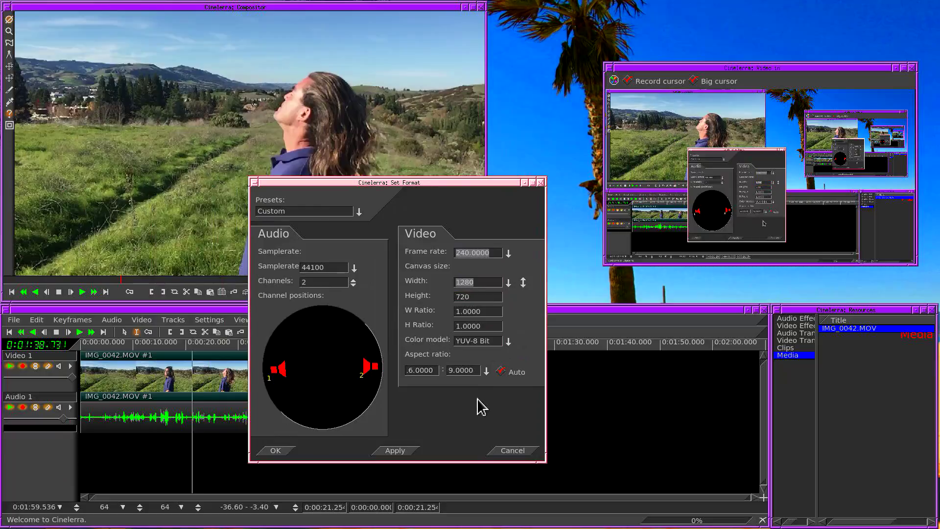
left_click(509, 450)
left_click(166, 419)
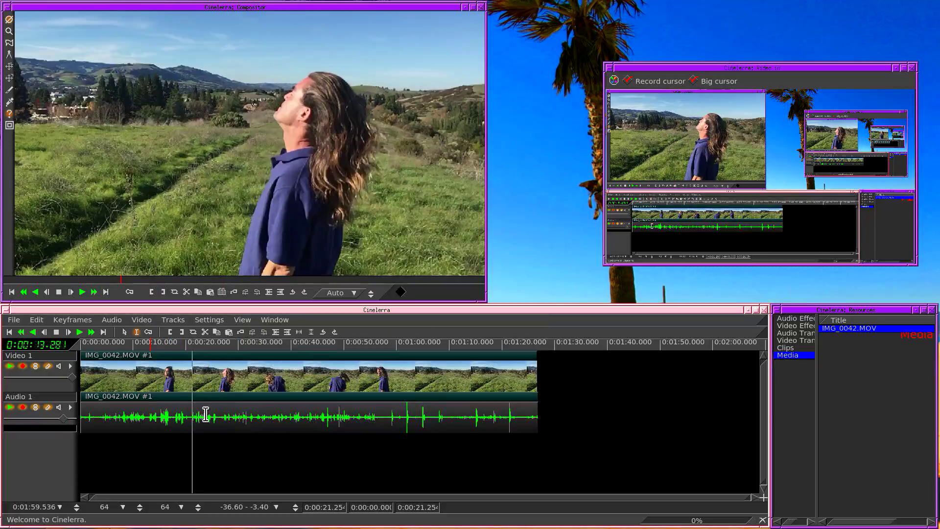
Step: Delete the Audio 1 track, then scrub and play through the IMG_0042.MOV clip
right_click(225, 414)
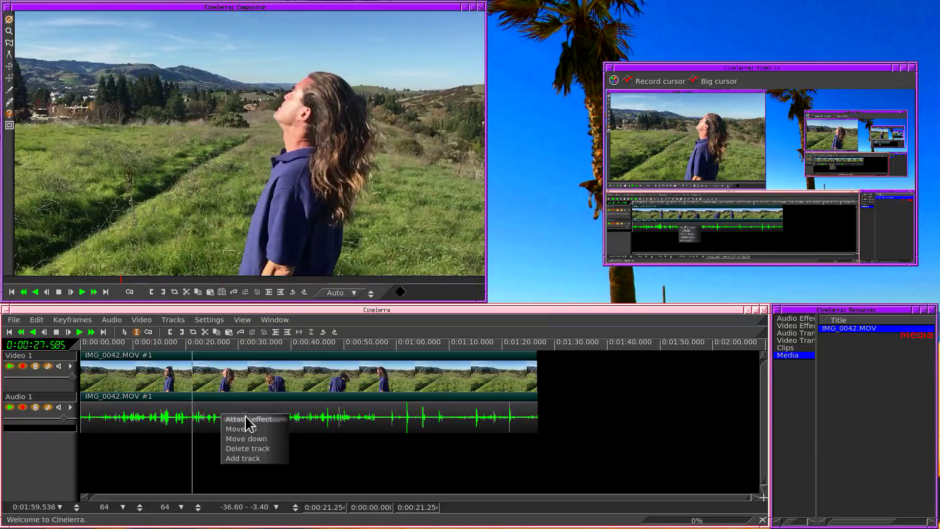
left_click(251, 449)
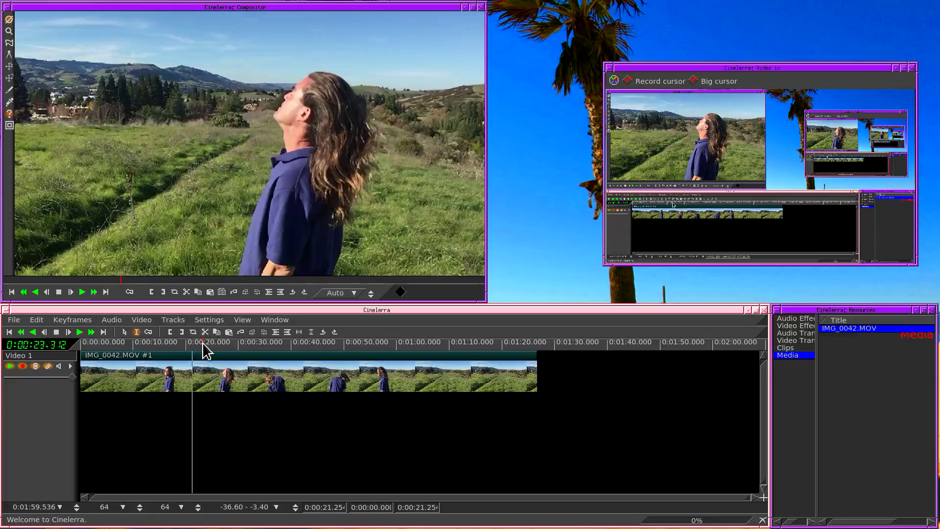
left_click_drag(230, 352, 165, 361)
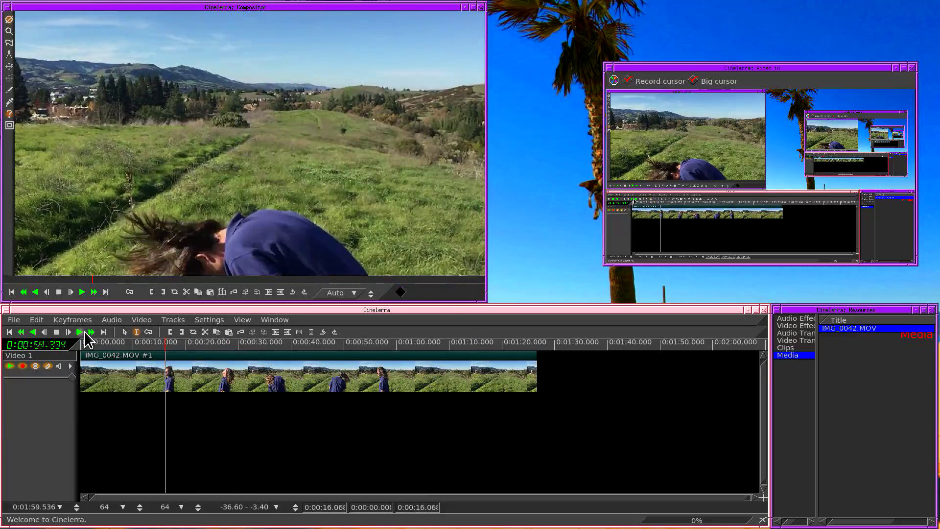
left_click(80, 333)
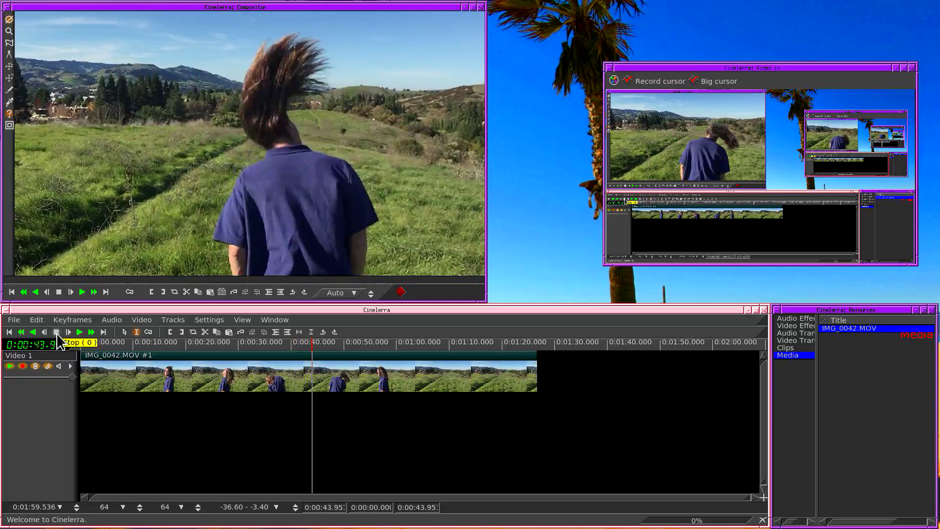
left_click(57, 334)
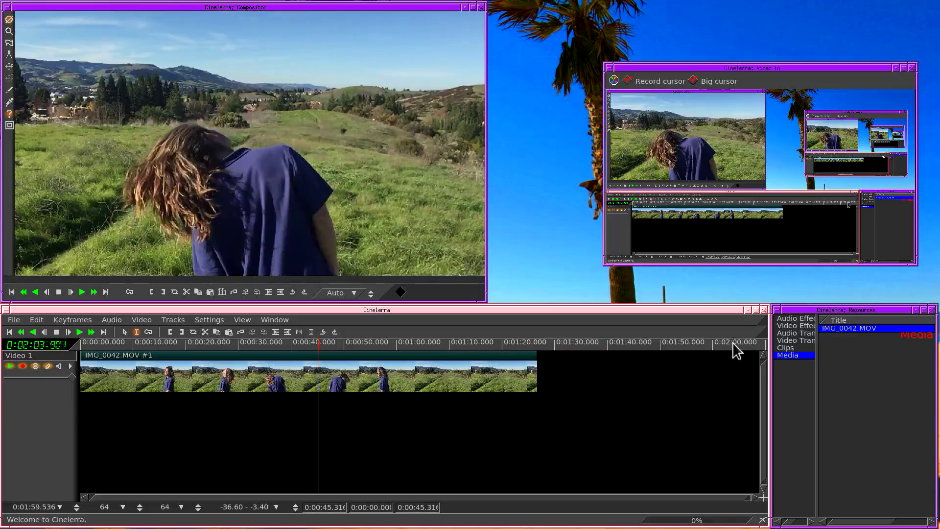
Step: Change the IMG_0042.MOV asset's frame rate from 240 to 30 in its Info window
right_click(831, 330)
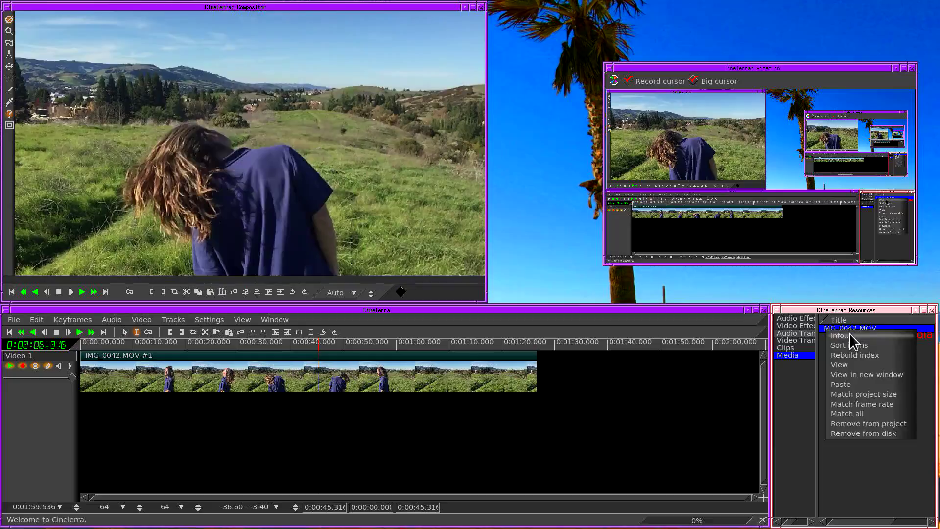
left_click(848, 336)
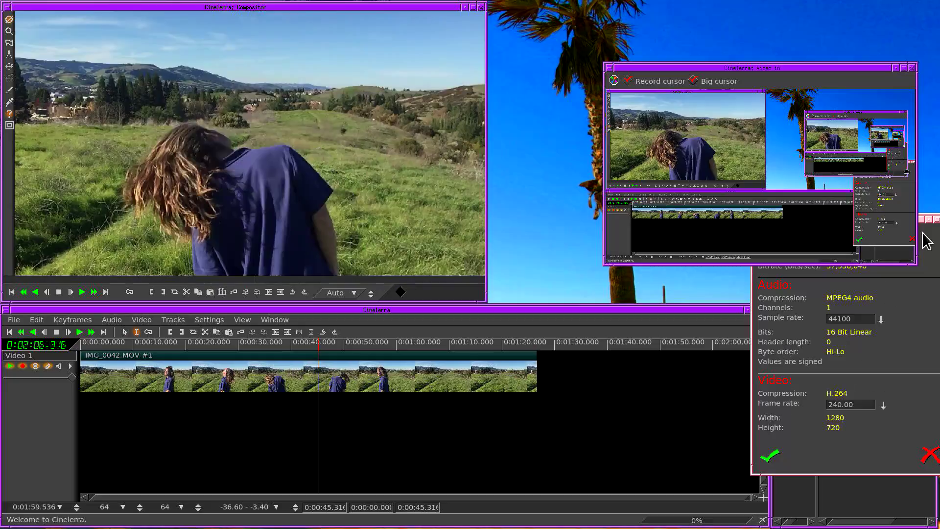
left_click_drag(895, 258, 533, 202)
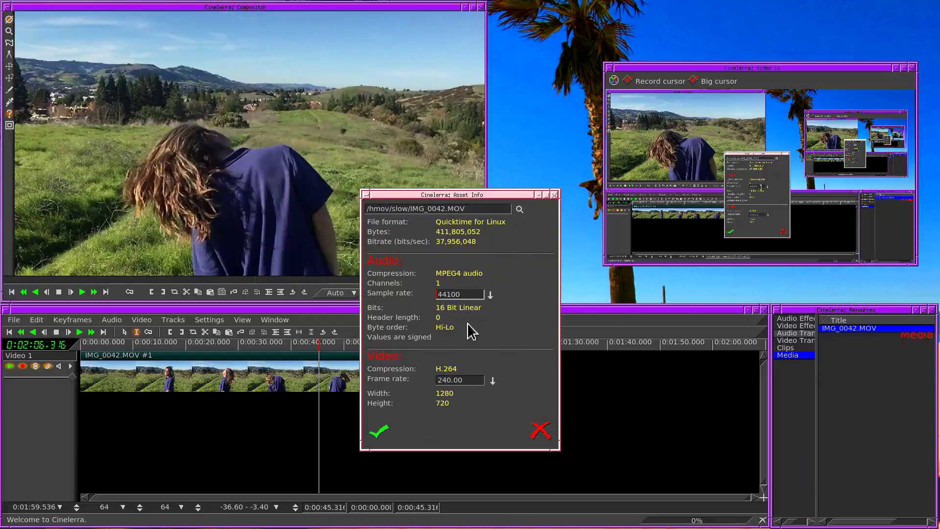
left_click(461, 381)
double_click(471, 380)
left_click(472, 378)
double_click(452, 380)
left_click(492, 381)
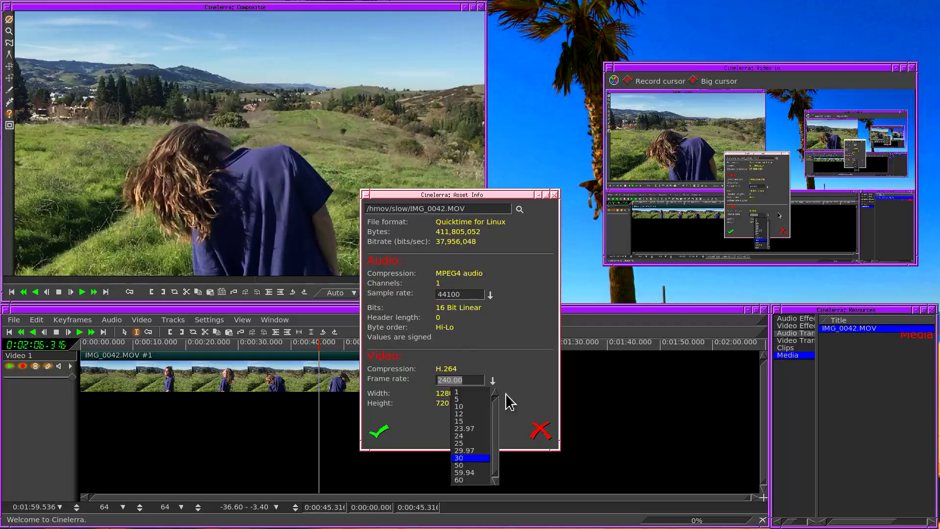
left_click(471, 457)
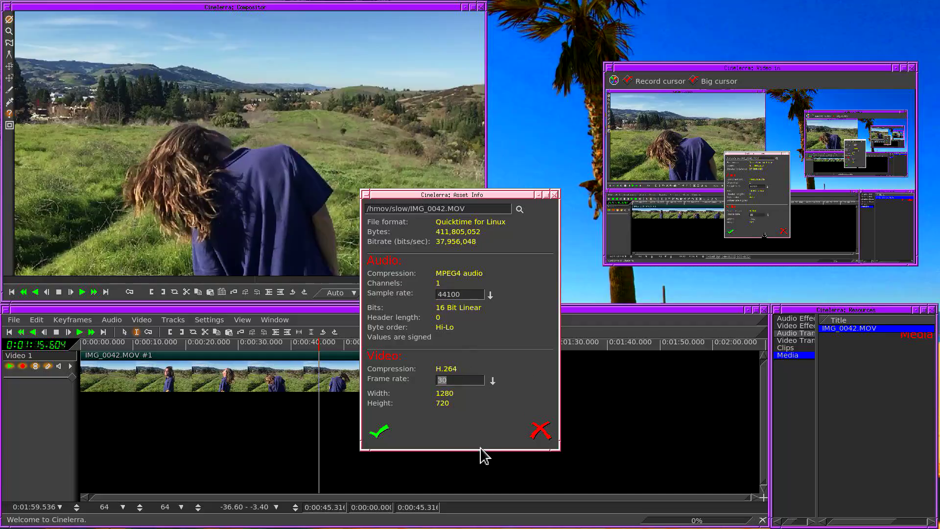
left_click(382, 434)
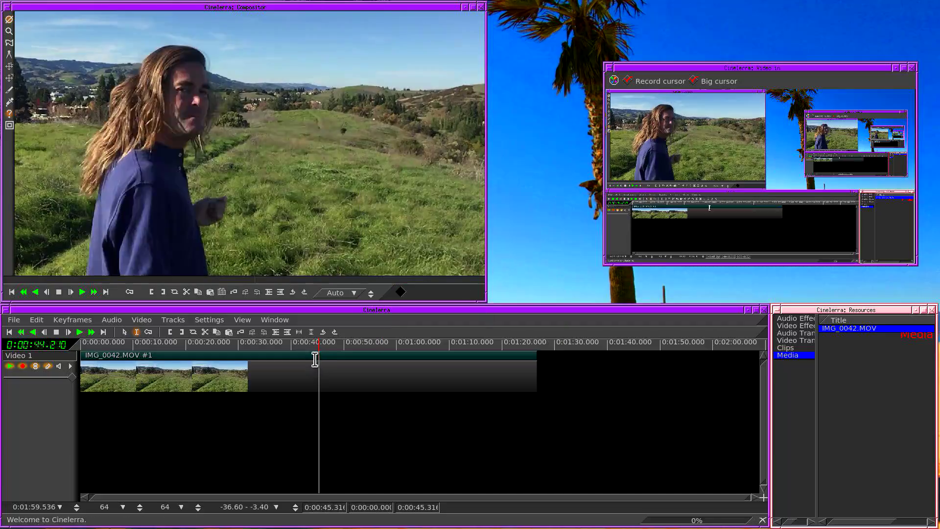
Step: Set the project frame rate to 30 fps in the Format settings
left_click(209, 320)
left_click(209, 332)
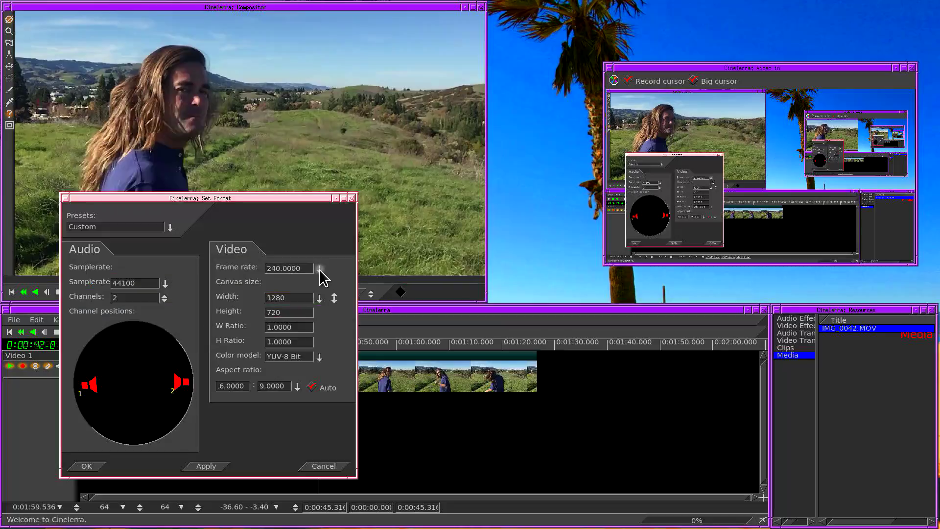
left_click_drag(297, 199, 414, 148)
left_click(209, 320)
left_click(215, 327)
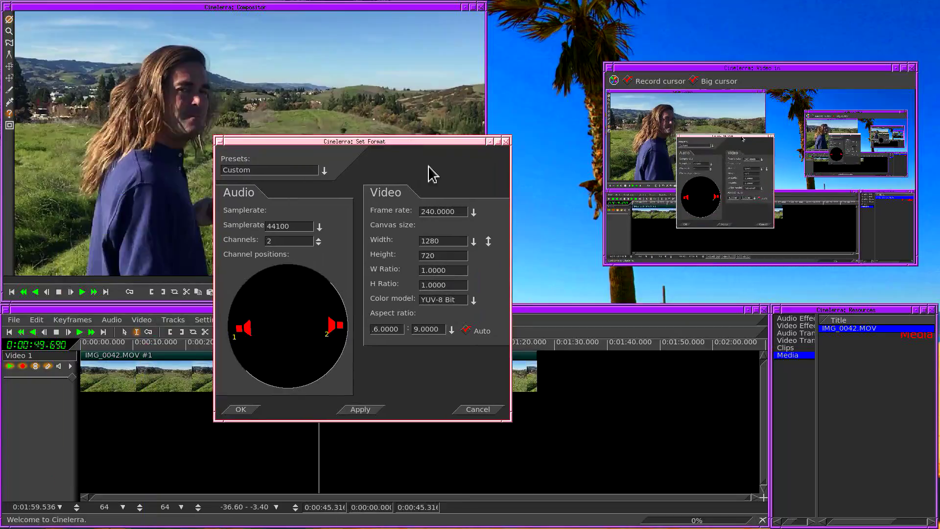
left_click(474, 212)
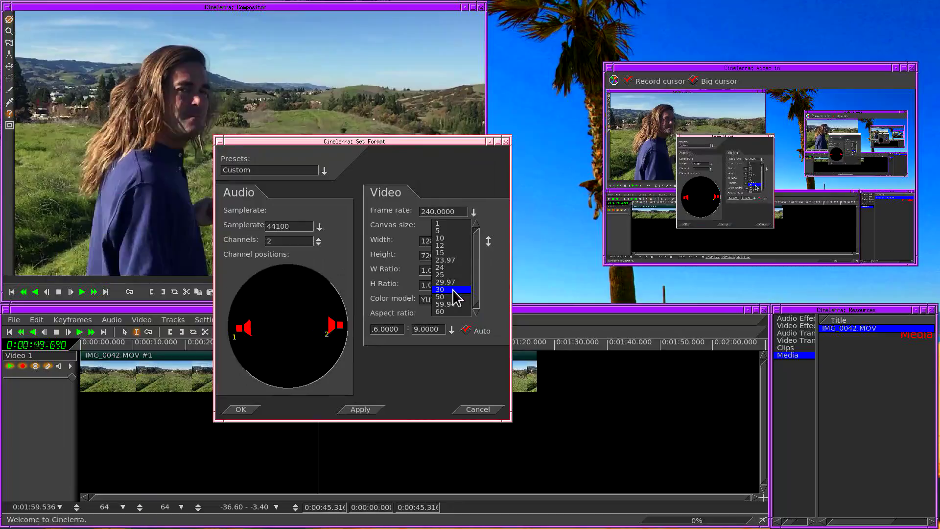
left_click(453, 289)
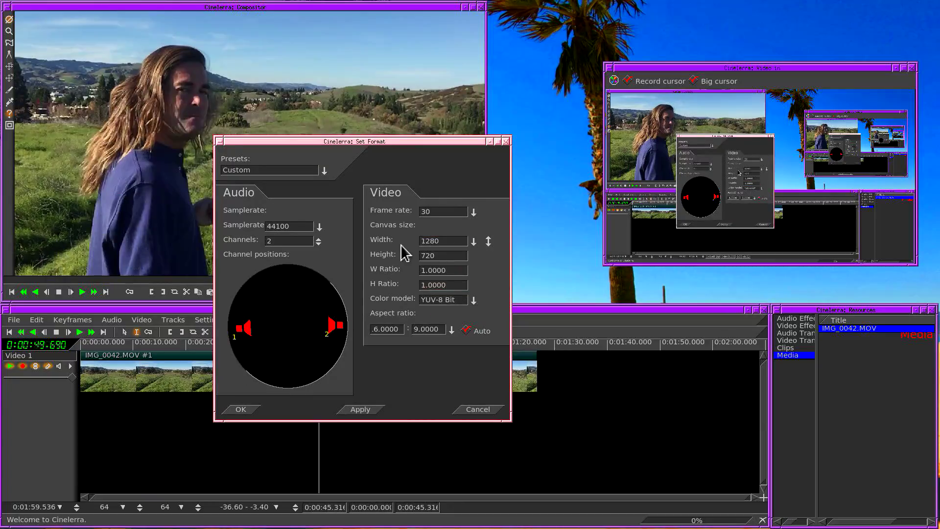
left_click(242, 410)
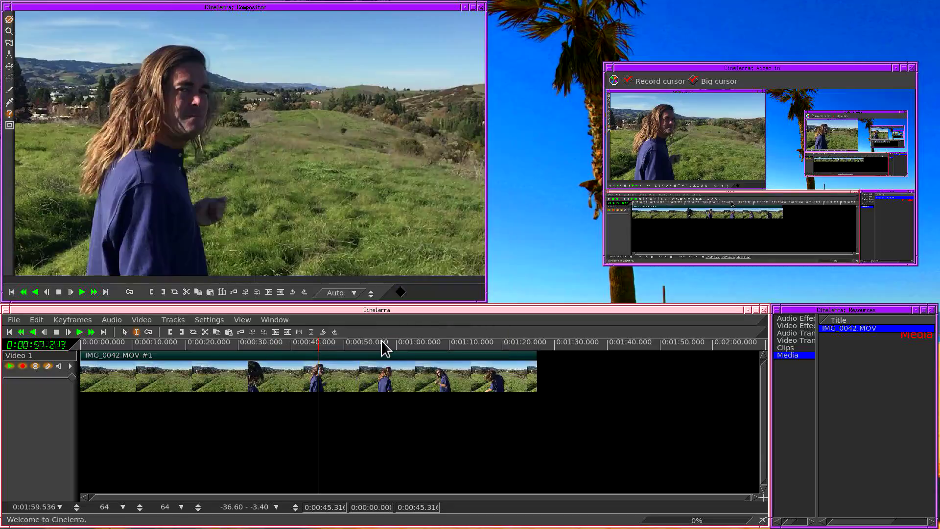
Step: Zoom the timeline out and go past the clip's end so it redraws at full length
left_click(377, 345)
left_click_drag(378, 345, 536, 343)
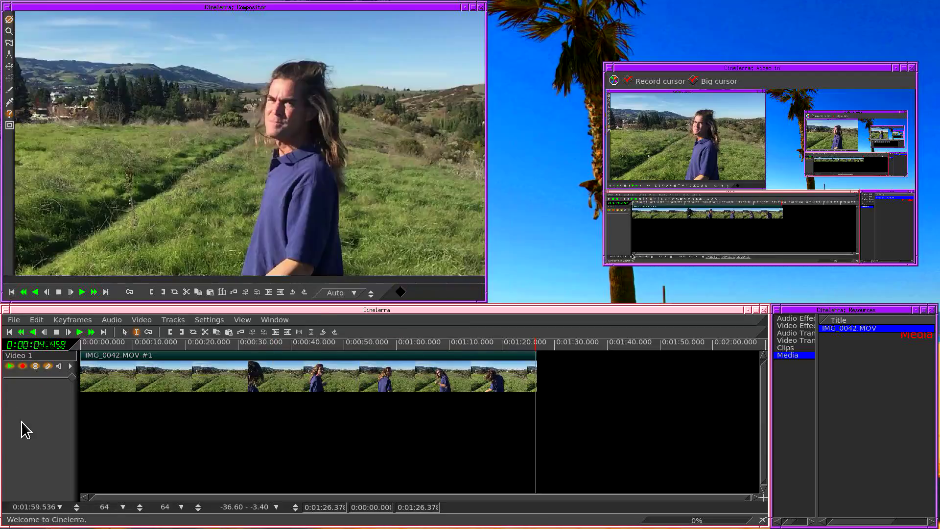
left_click(76, 508)
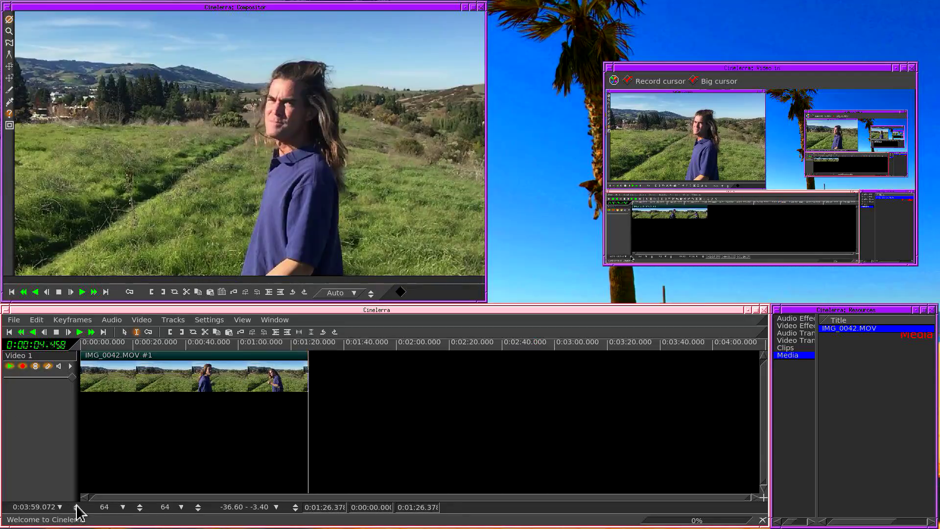
left_click(76, 508)
left_click(77, 508)
left_click(77, 508)
left_click(110, 386)
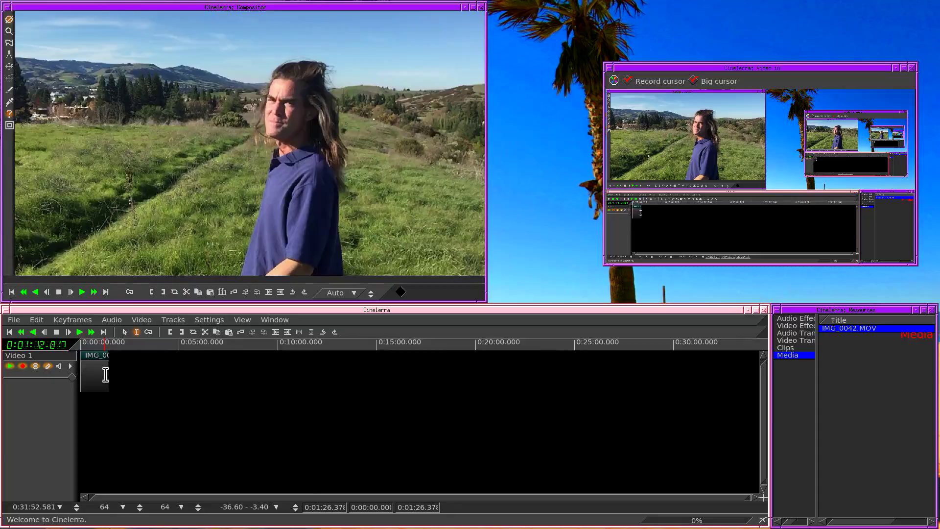
key("End")
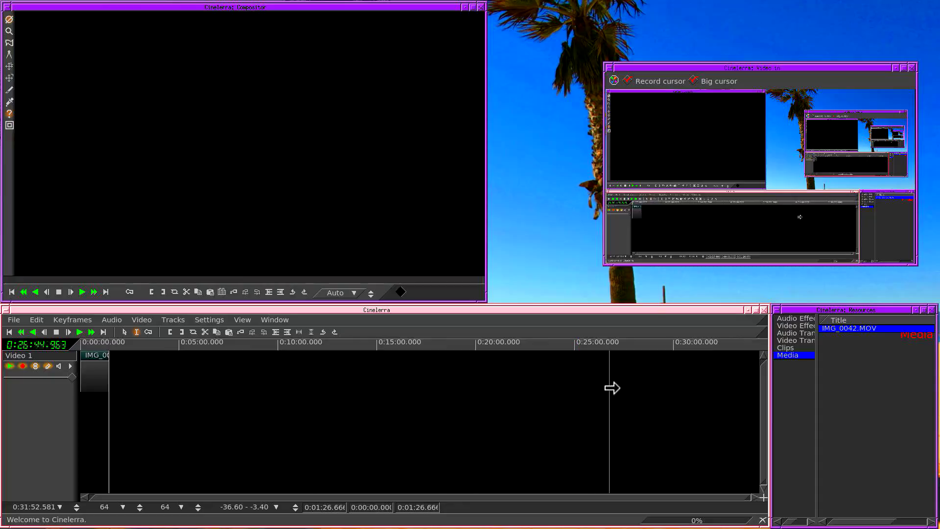
left_click(669, 390)
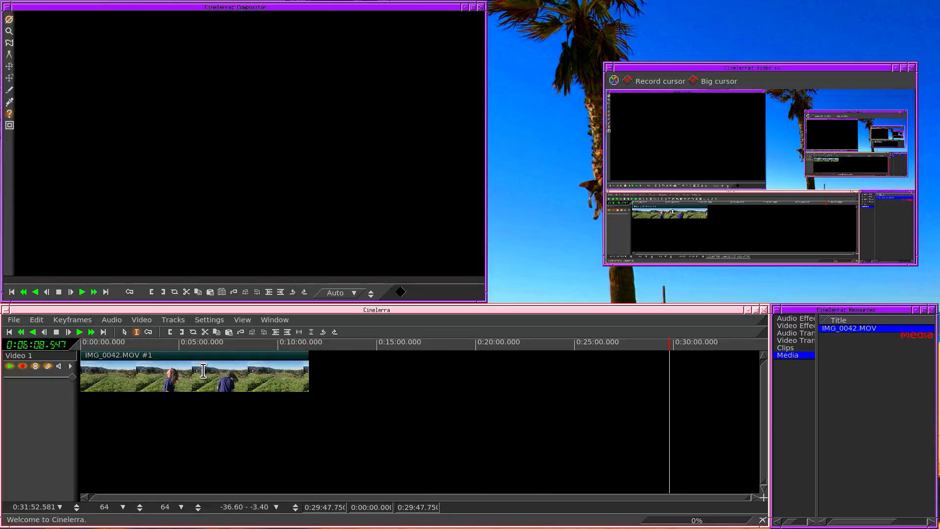
Step: Fit the whole slowed clip to the timeline width and scrub through its frames
left_click(177, 372)
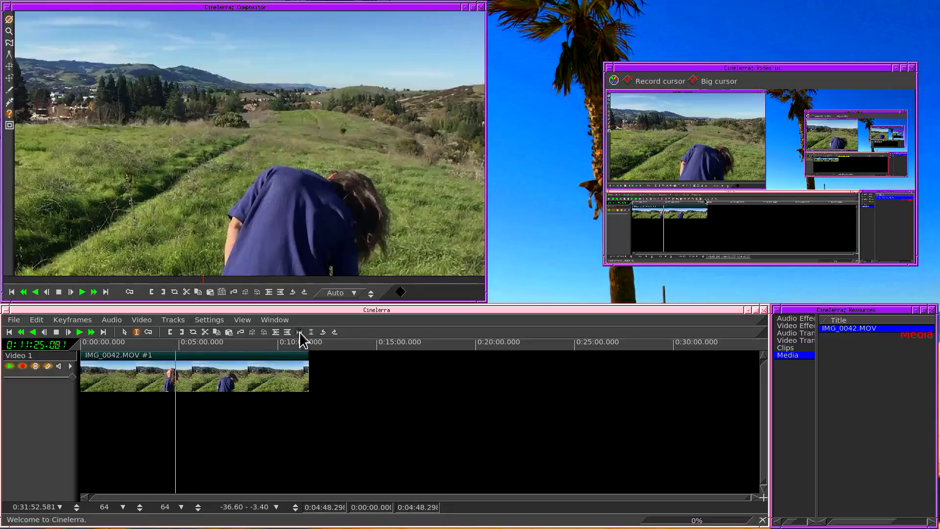
left_click(299, 331)
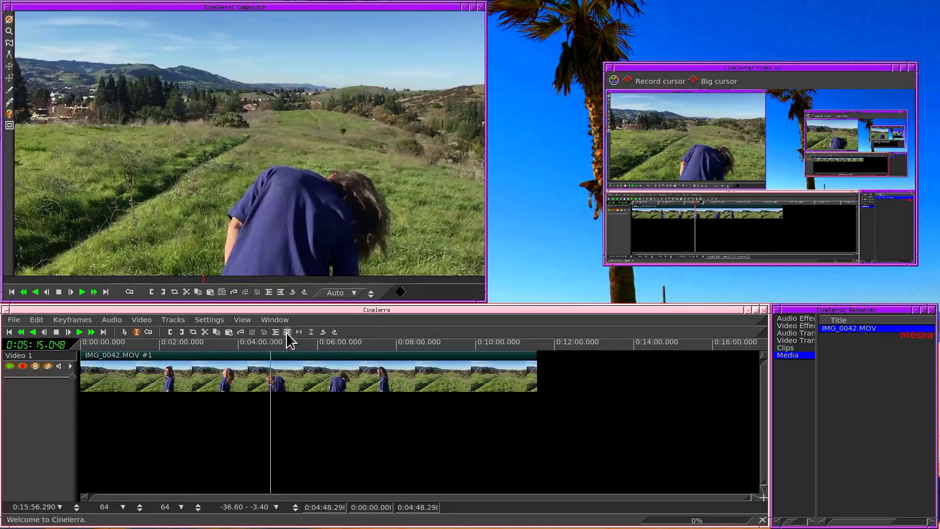
left_click(476, 365)
left_click(488, 372)
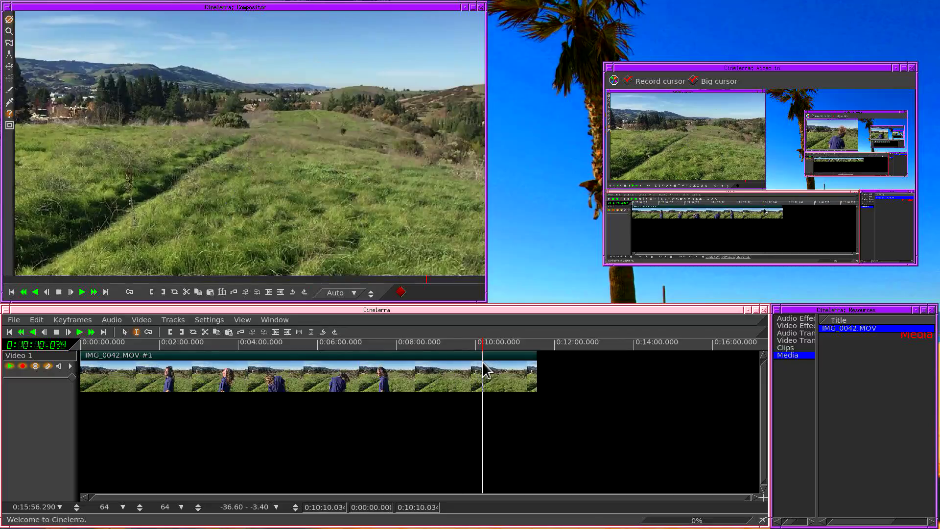
left_click(516, 373)
left_click(412, 375)
left_click(301, 374)
Step: Position near two minutes in and play the clip back in slow motion
left_click(138, 374)
left_click(110, 372)
left_click(106, 367)
left_click(157, 372)
key("space")
left_click(79, 332)
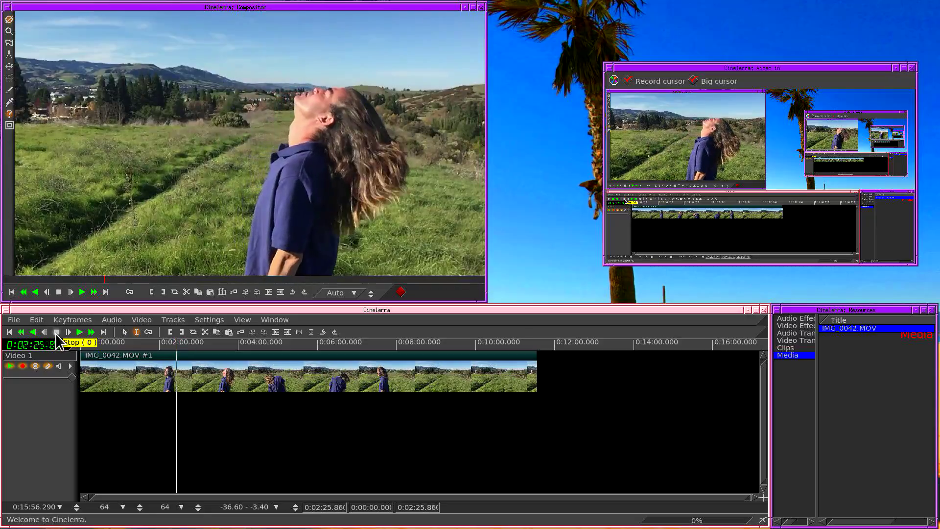
Step: Load IMG_0037.MOV through IMG_0042.MOV, replacing the current project and concatenating their tracks
left_click(14, 319)
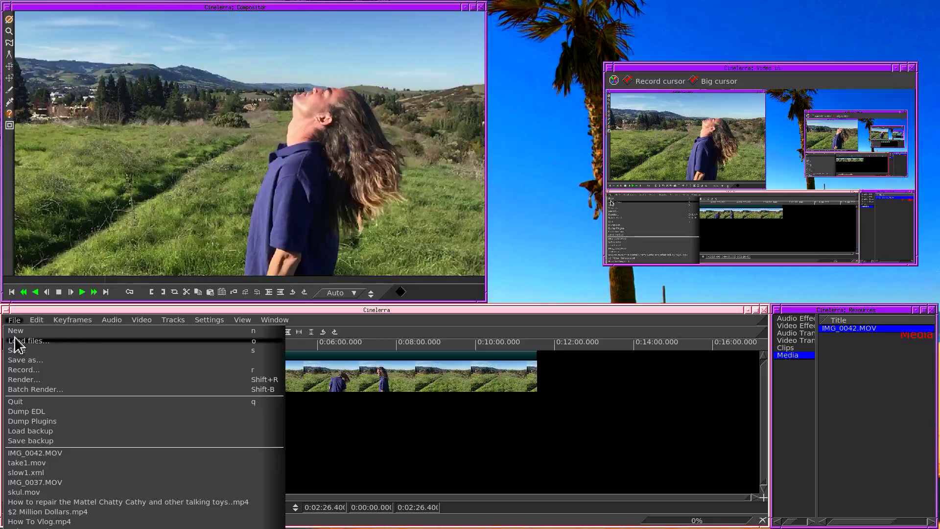
left_click(20, 340)
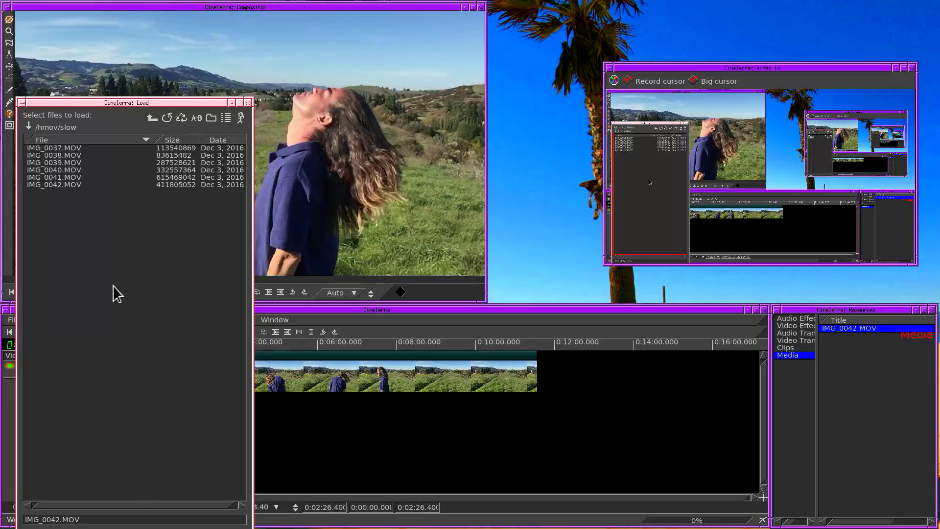
left_click_drag(93, 304, 382, 294)
left_click(384, 140)
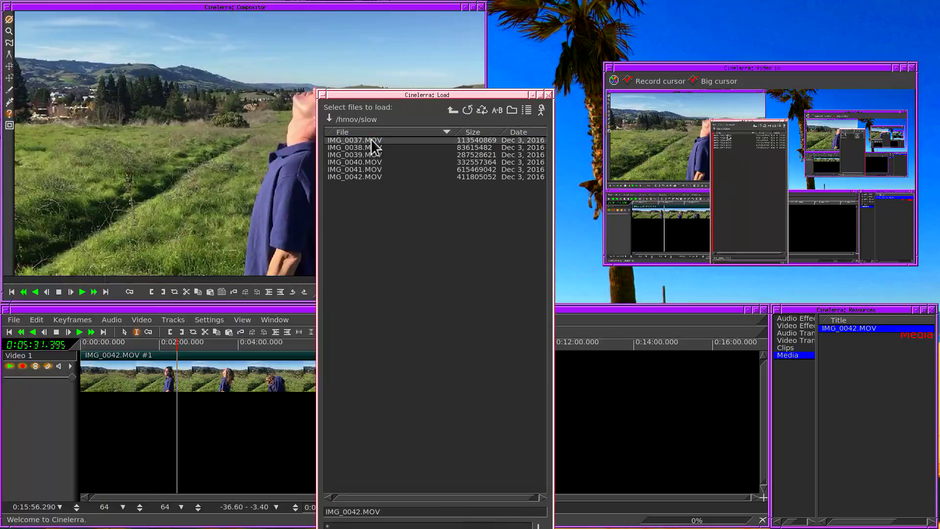
left_click(392, 176, "shift")
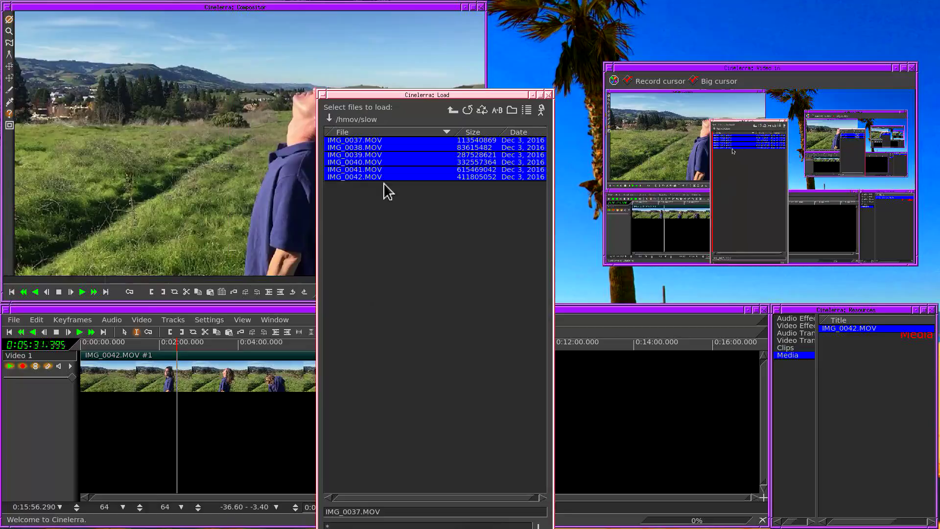
left_click(386, 194)
left_click(374, 140)
left_click_drag(411, 181, 415, 150)
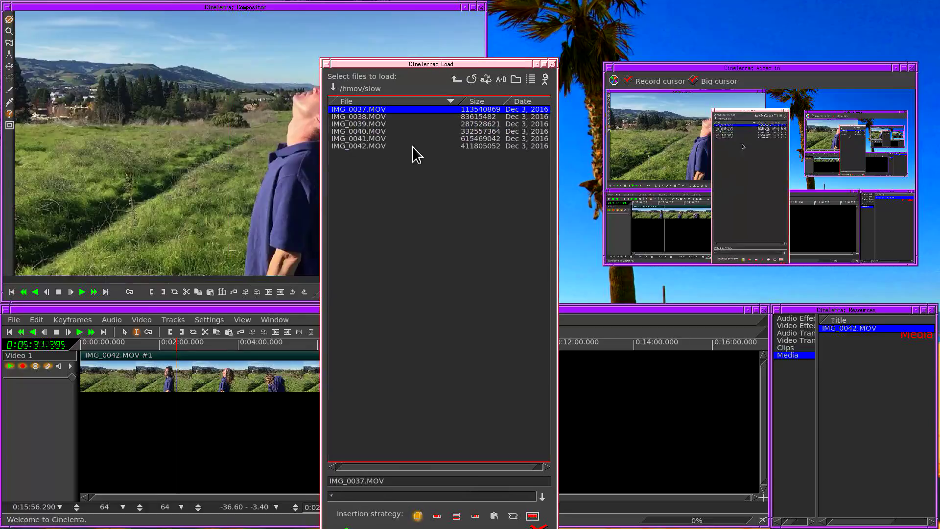
left_click(387, 146, "shift")
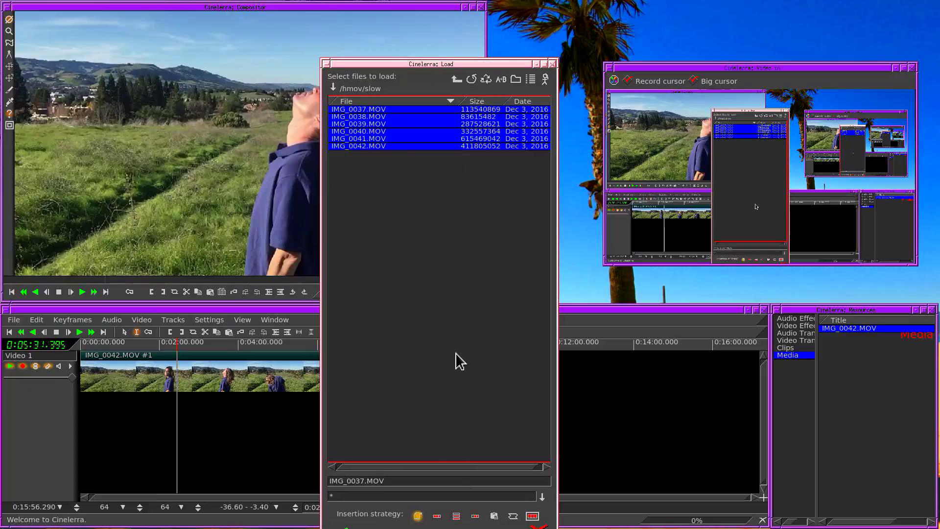
left_click_drag(455, 357, 434, 279)
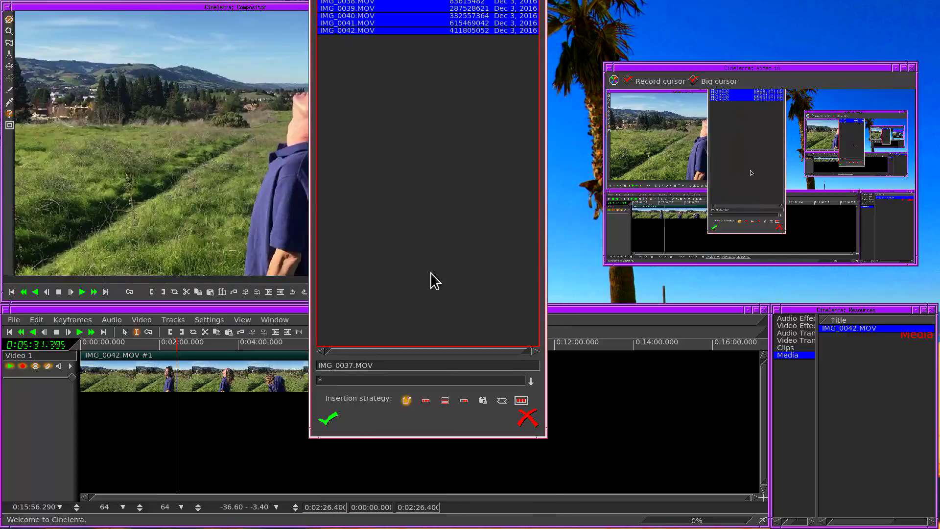
left_click(426, 402)
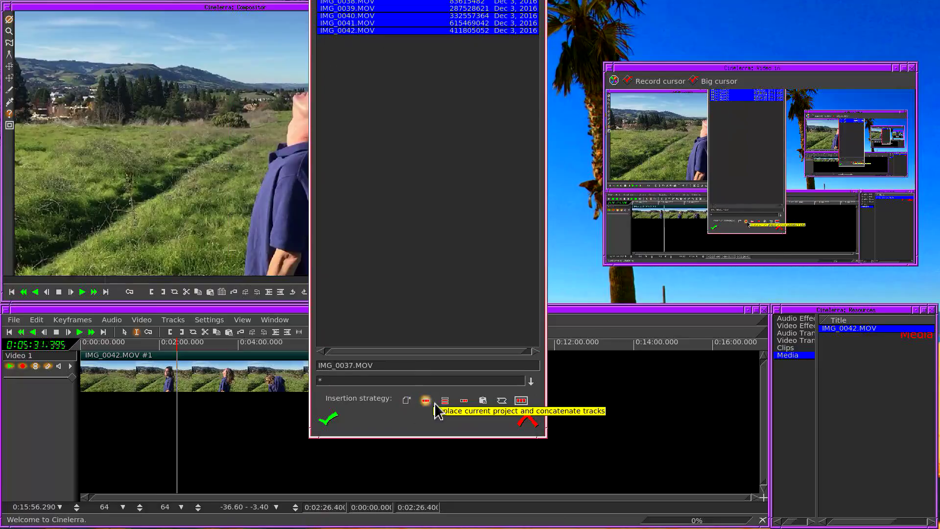
left_click(329, 422)
Step: Zoom in on the timeline and delete the Audio 1 track
left_click(213, 430)
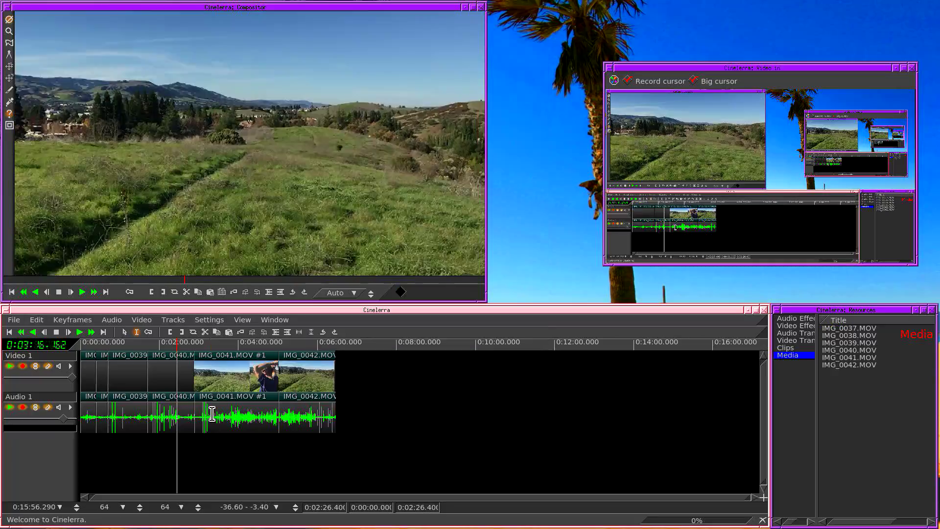
key("Up")
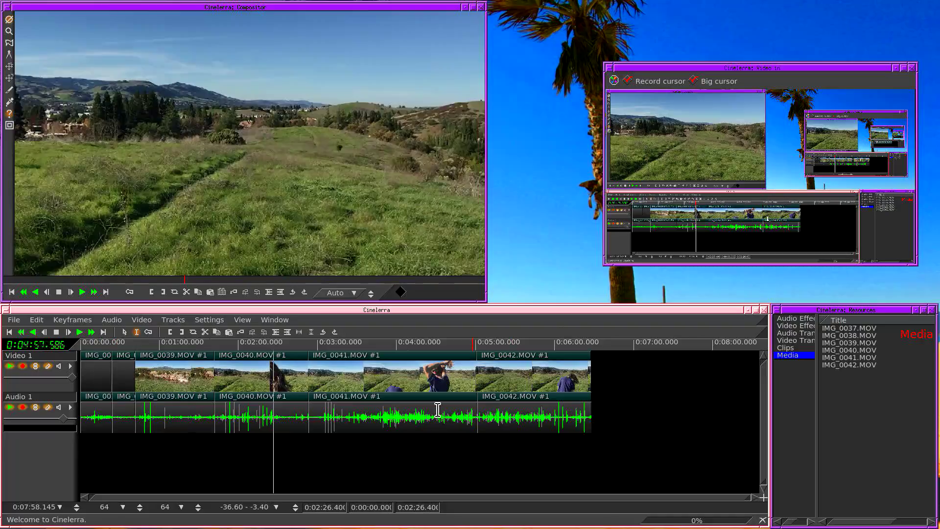
right_click(375, 414)
left_click(415, 448)
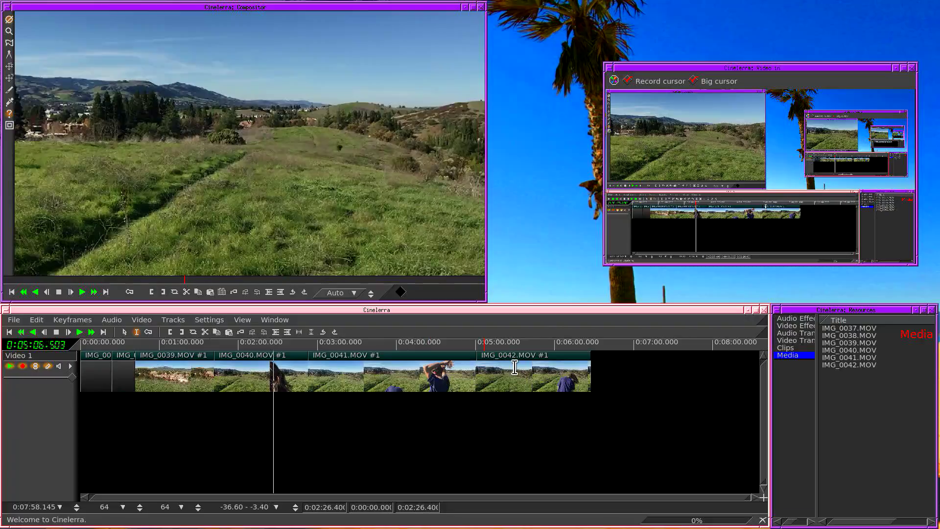
Step: Check the IMG_0037.MOV and IMG_0042.MOV asset info: 240 fps, 1280×720
right_click(842, 335)
left_click(846, 341)
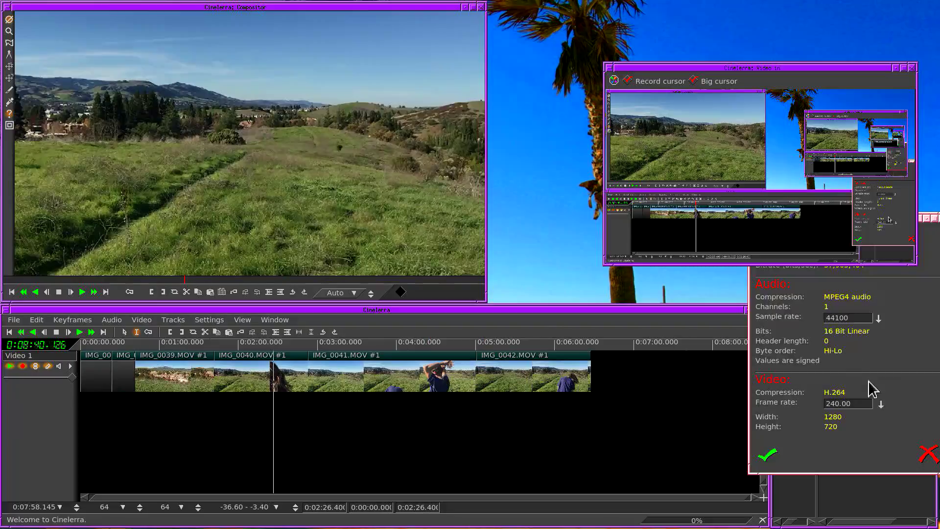
left_click_drag(884, 372, 534, 319)
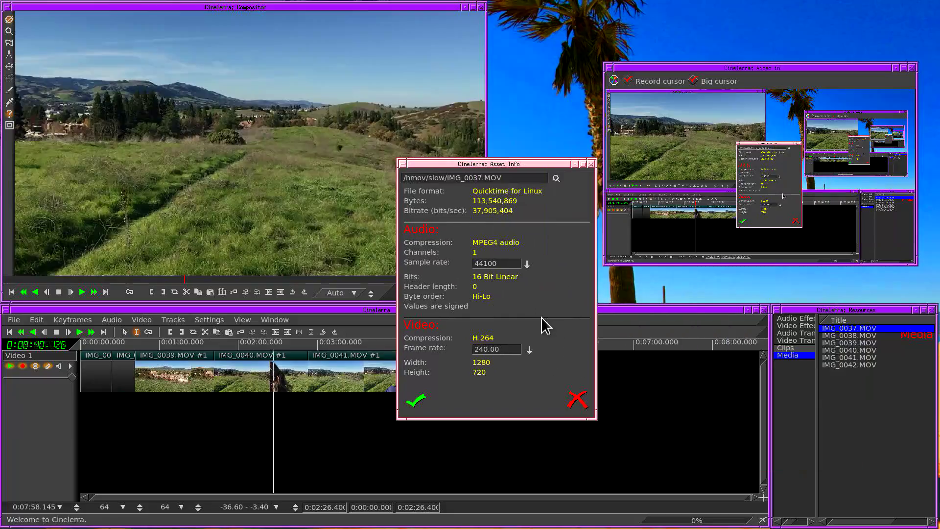
left_click(577, 401)
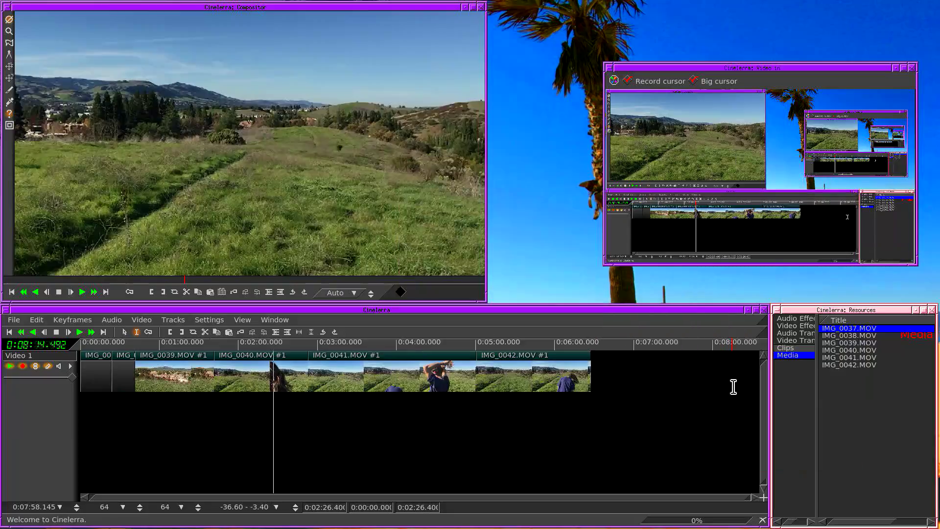
right_click(828, 365)
left_click(842, 370)
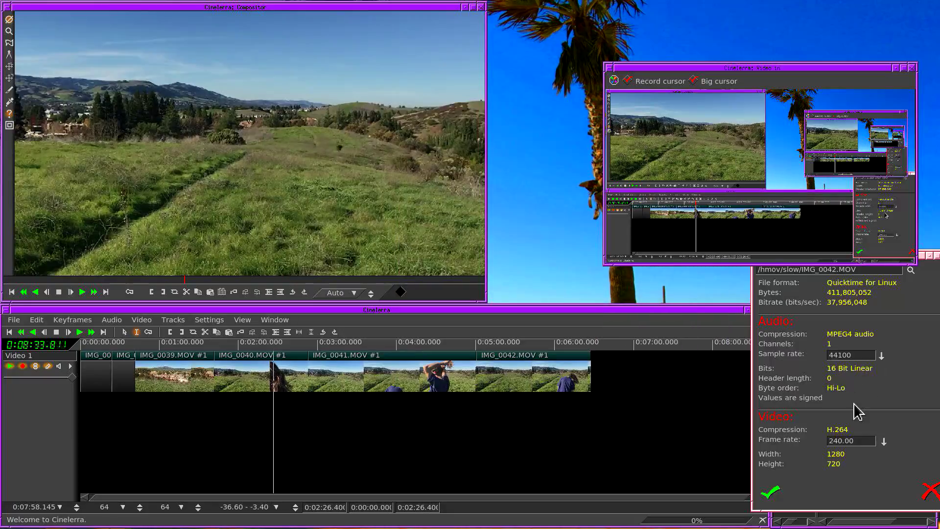
left_click(929, 490)
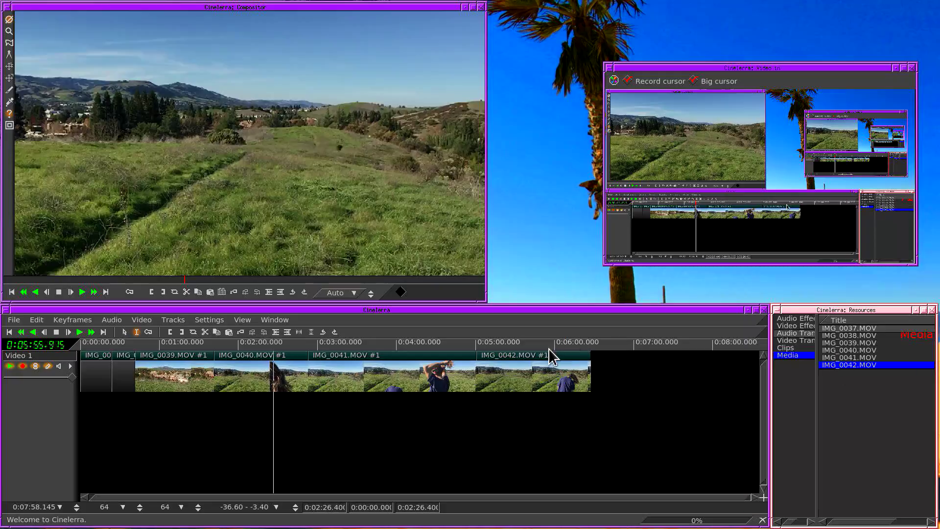
left_click(221, 322)
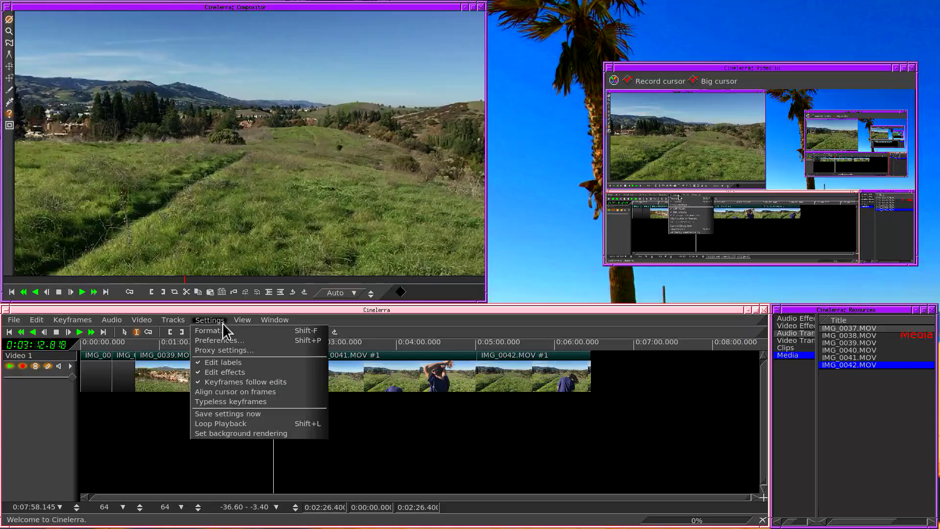
left_click(226, 331)
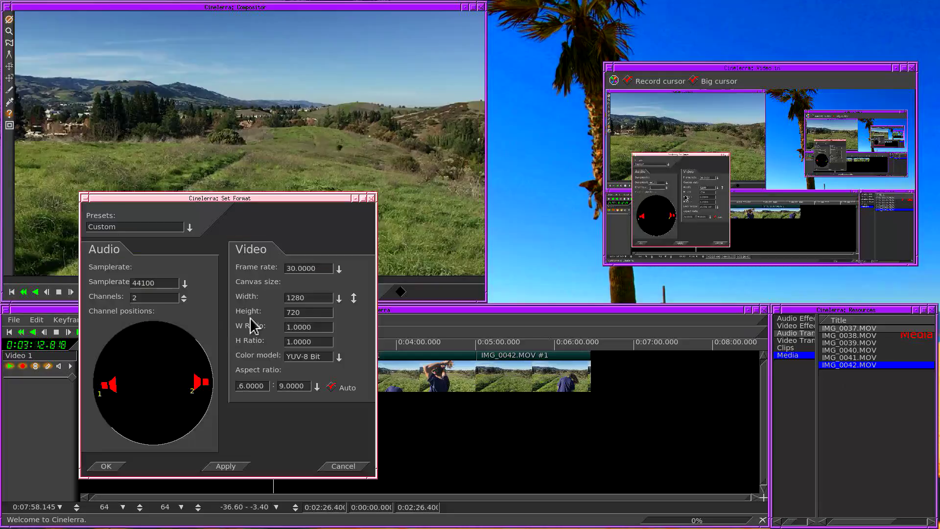
key("Return")
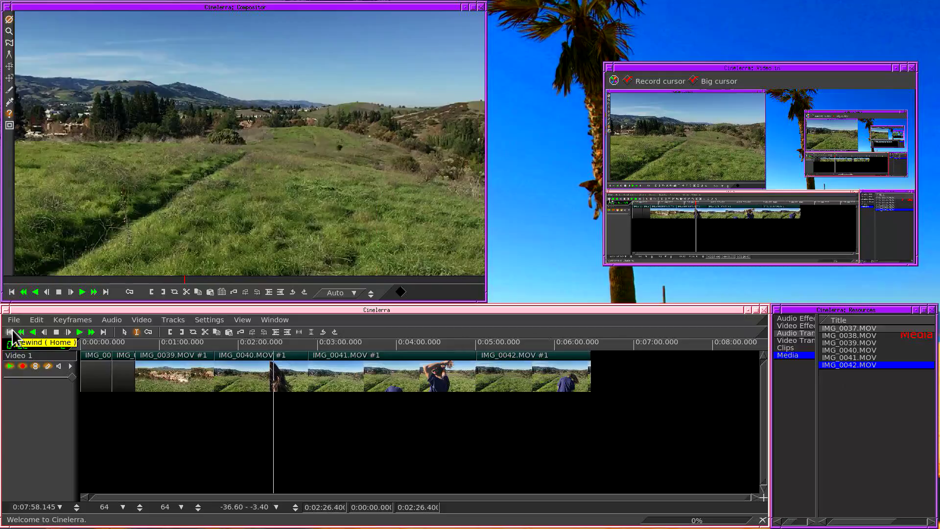
left_click(98, 360)
left_click(79, 332)
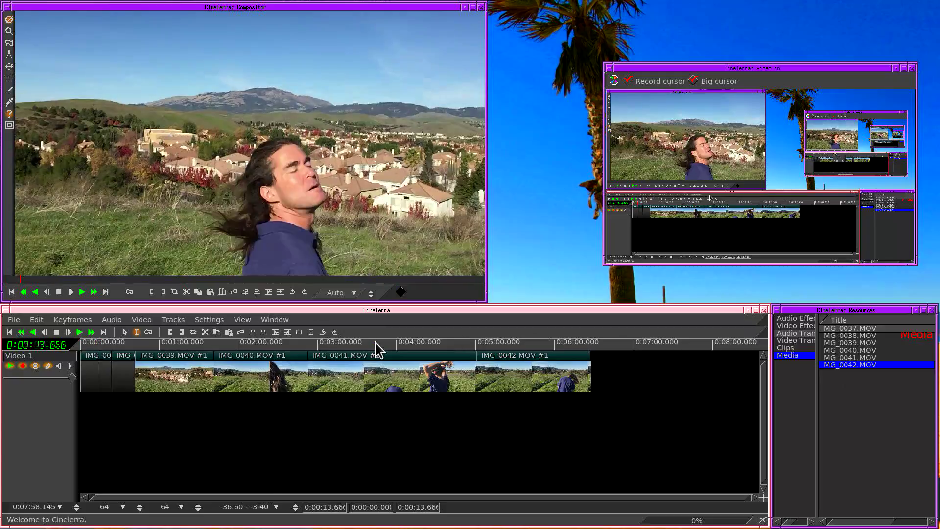
right_click(831, 366)
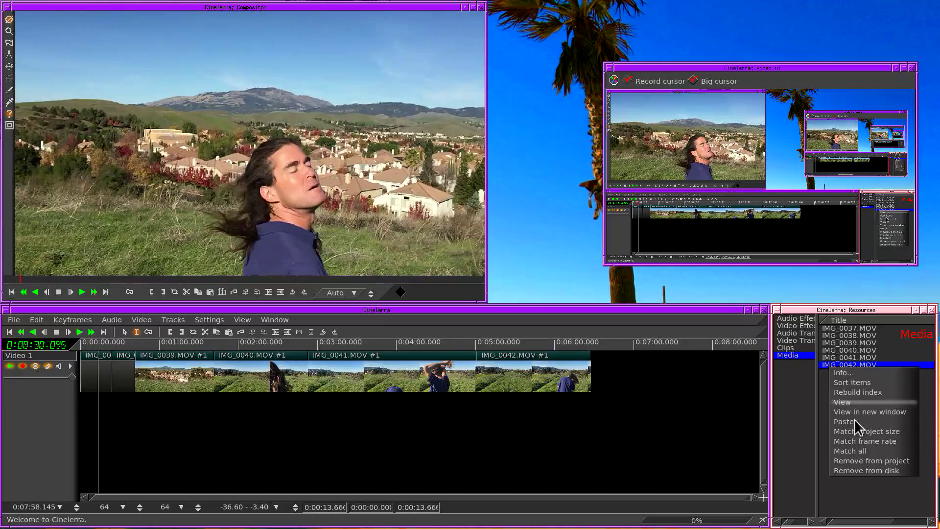
left_click(847, 451)
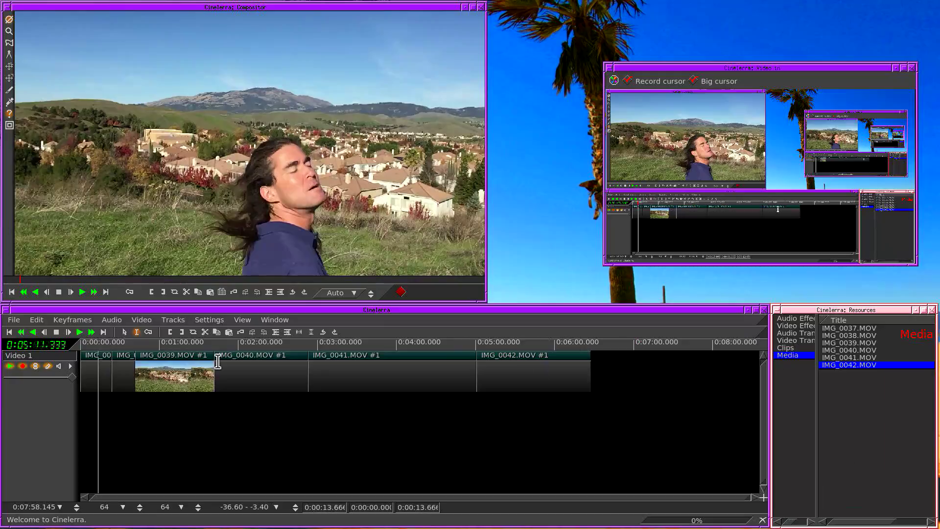
left_click(96, 348)
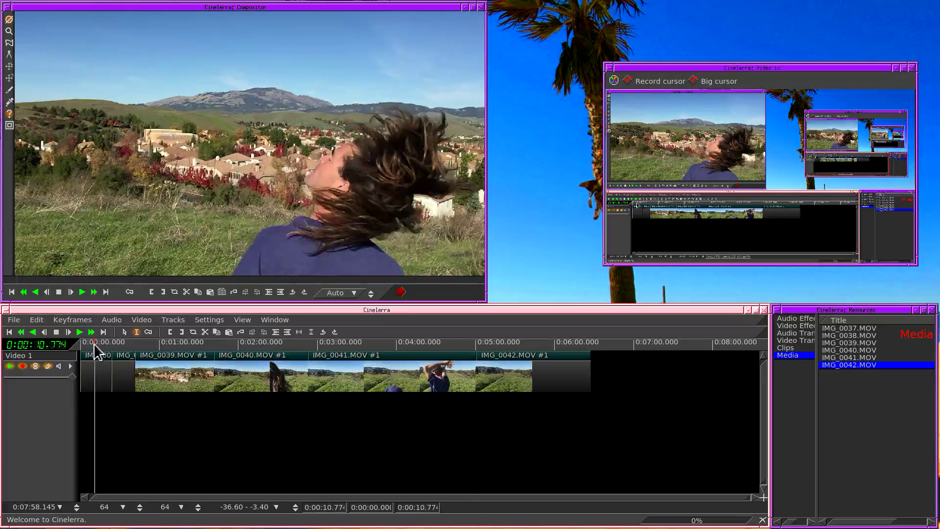
left_click(109, 350)
left_click(126, 350)
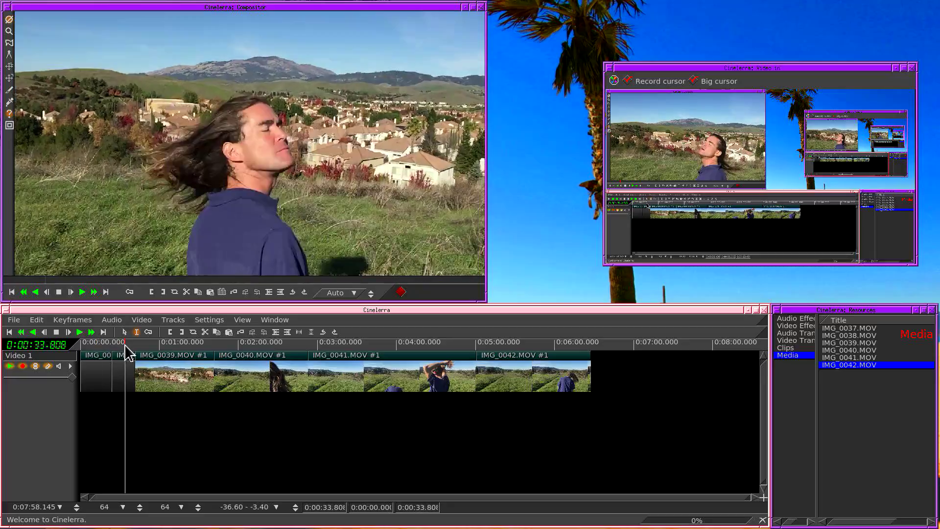
left_click(126, 350)
left_click(129, 350)
left_click(162, 351)
left_click(174, 350)
left_click(224, 348)
key("space")
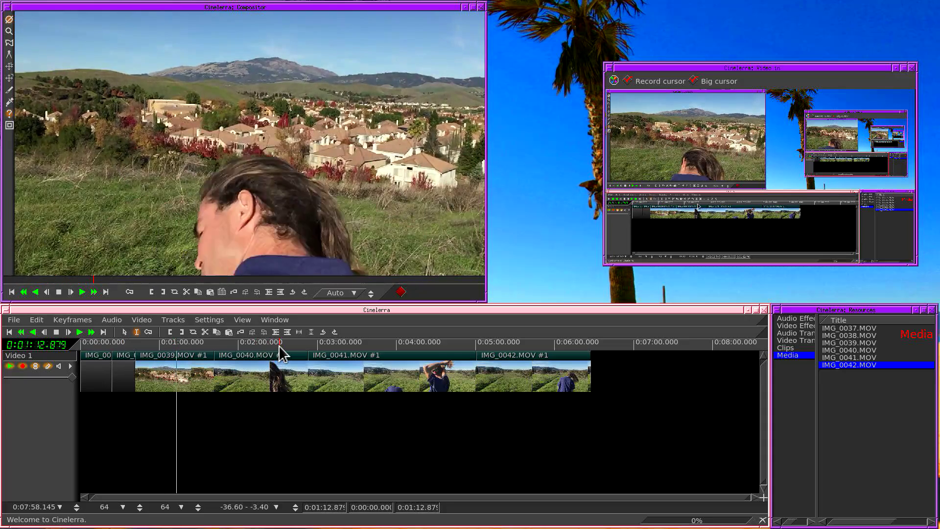
left_click(267, 367)
key("space")
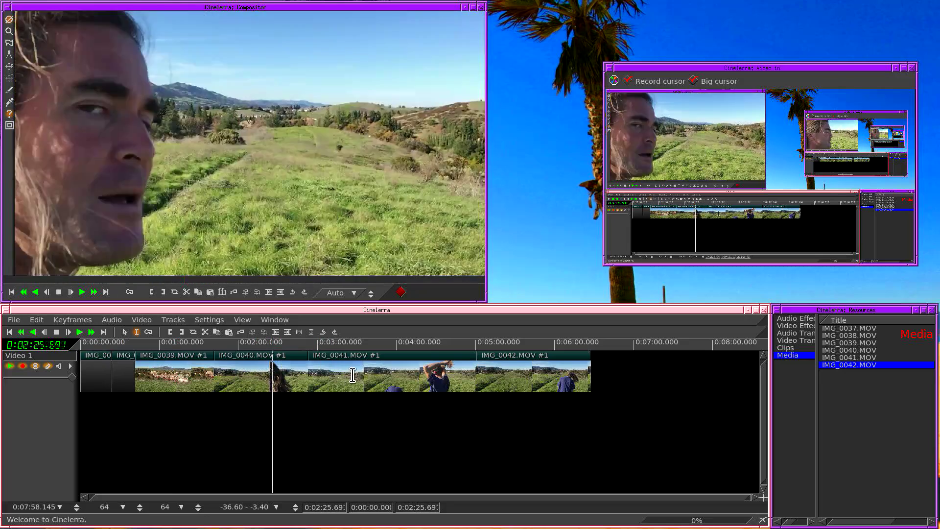
left_click(430, 370)
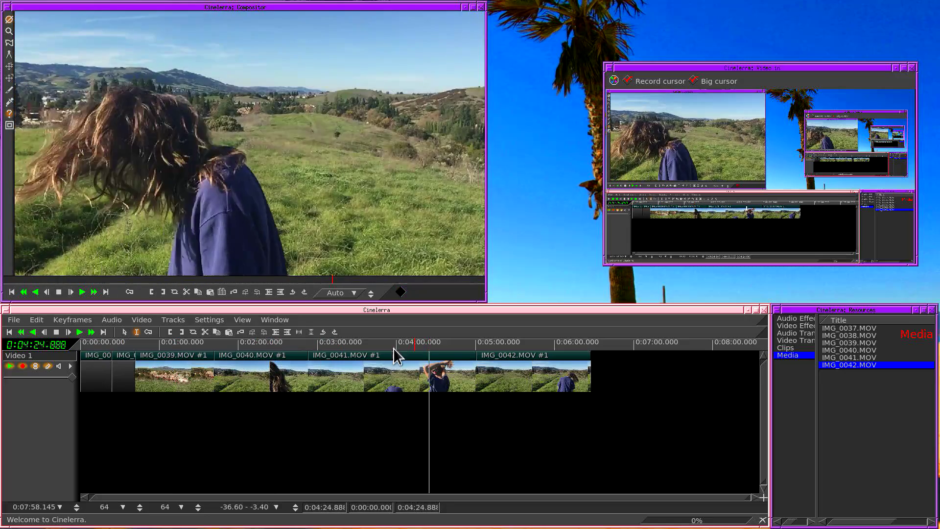
left_click(9, 332)
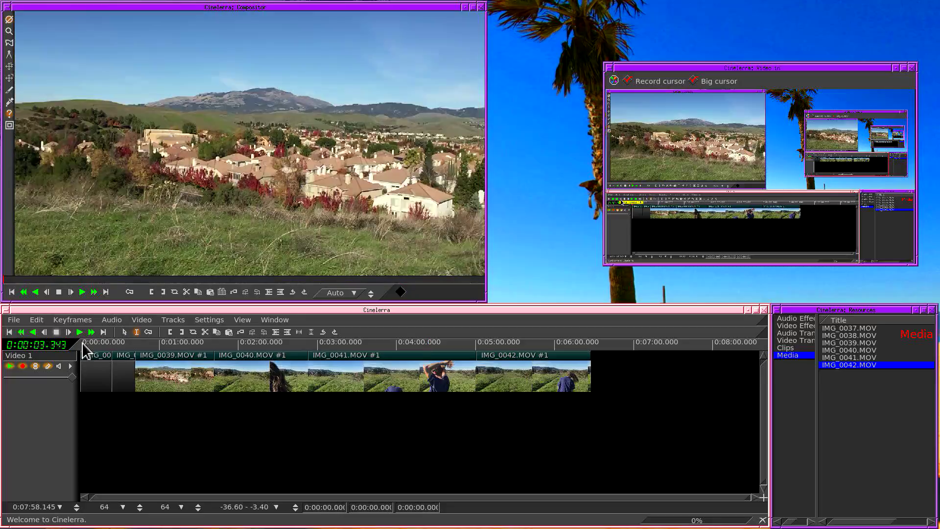
left_click(226, 375)
left_click(240, 370)
Step: Attach the ReframeRT effect to the Video 1 track
right_click(238, 373)
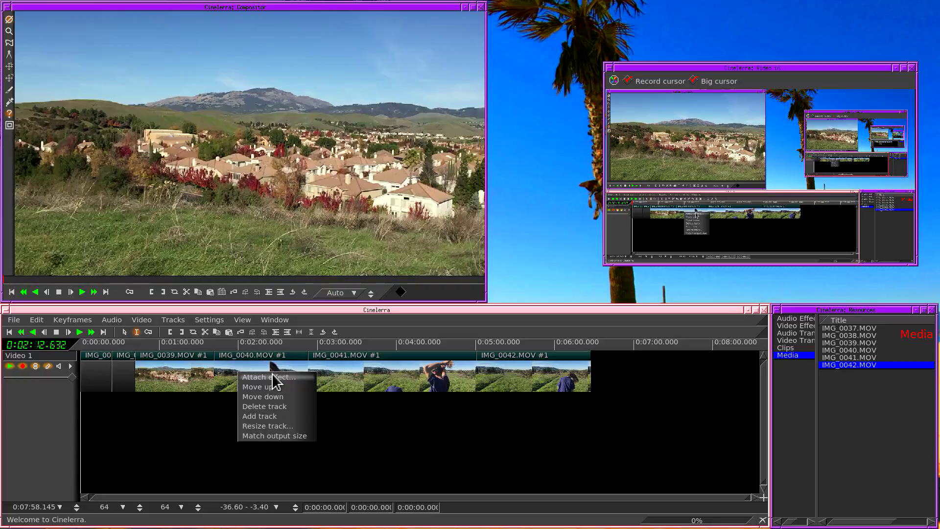
left_click(272, 377)
left_click_drag(225, 328, 226, 396)
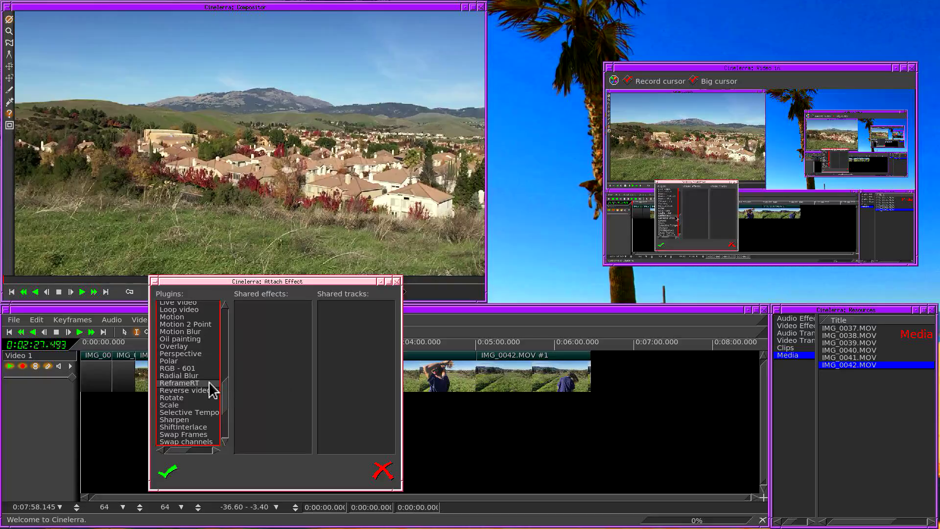
left_click(208, 383)
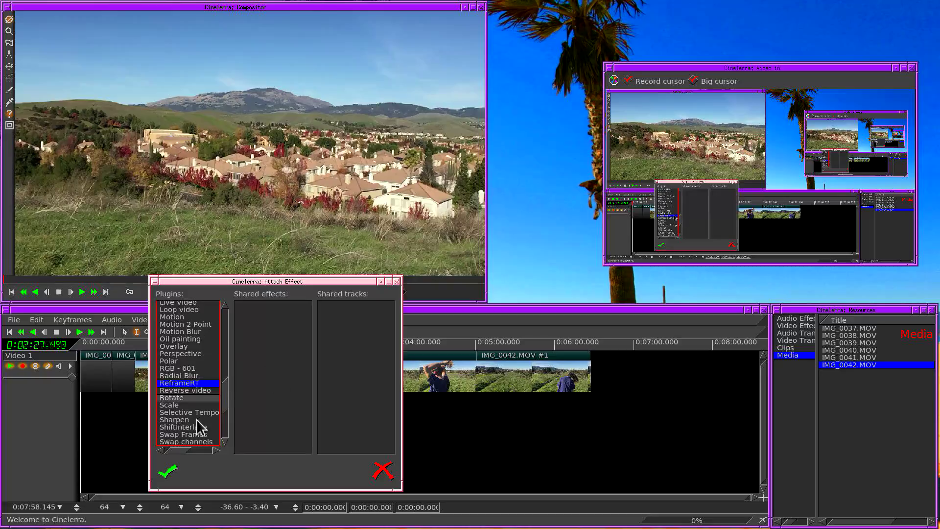
left_click(170, 472)
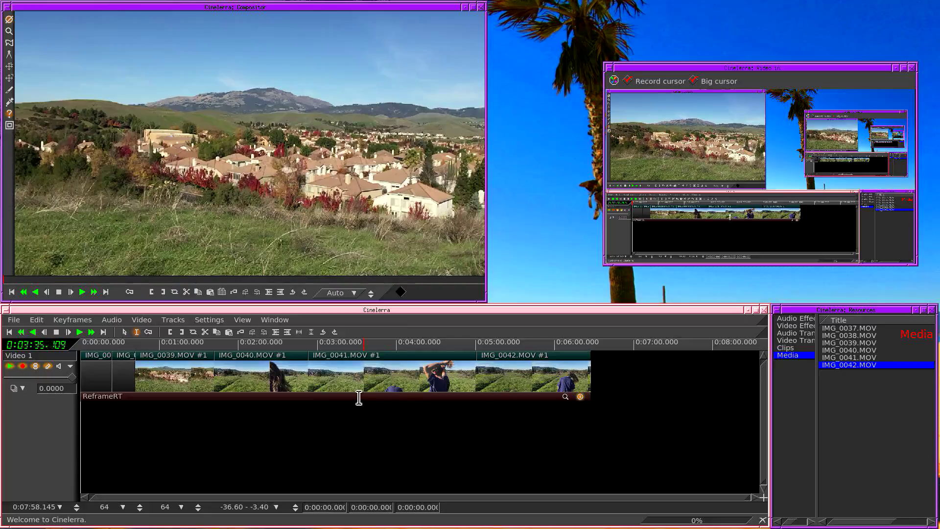
Step: Set ReframeRT to 30 input frames and 240 output frames with Stretch enabled
left_click(565, 397)
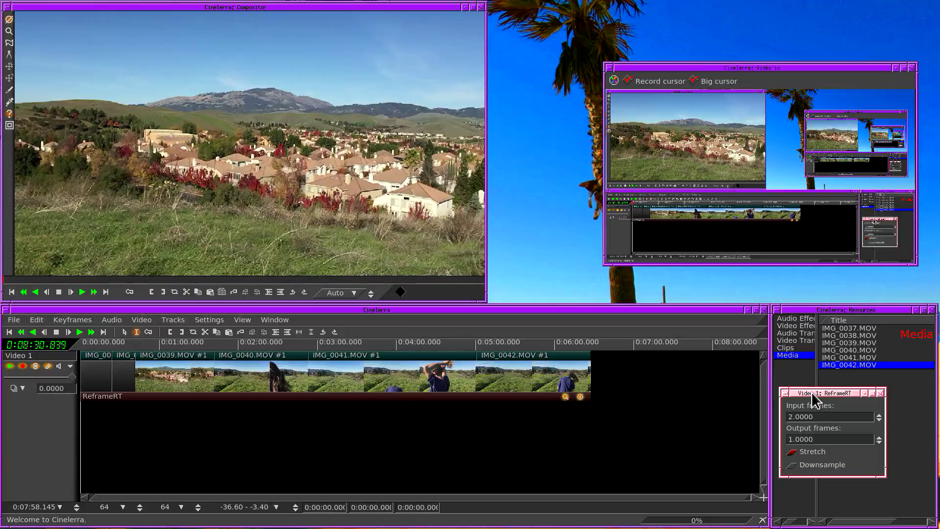
left_click_drag(814, 392, 474, 283)
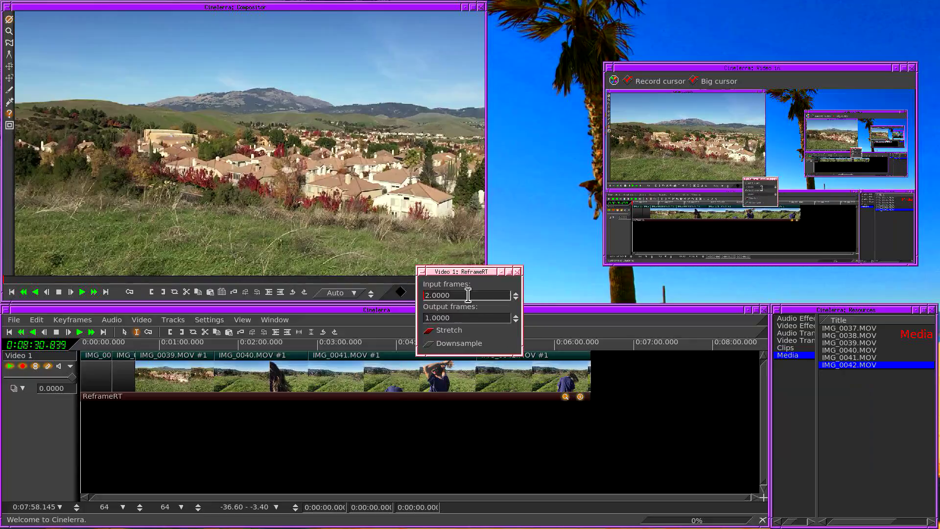
double_click(463, 295)
type("1")
type("0")
key("Tab")
left_click(435, 332)
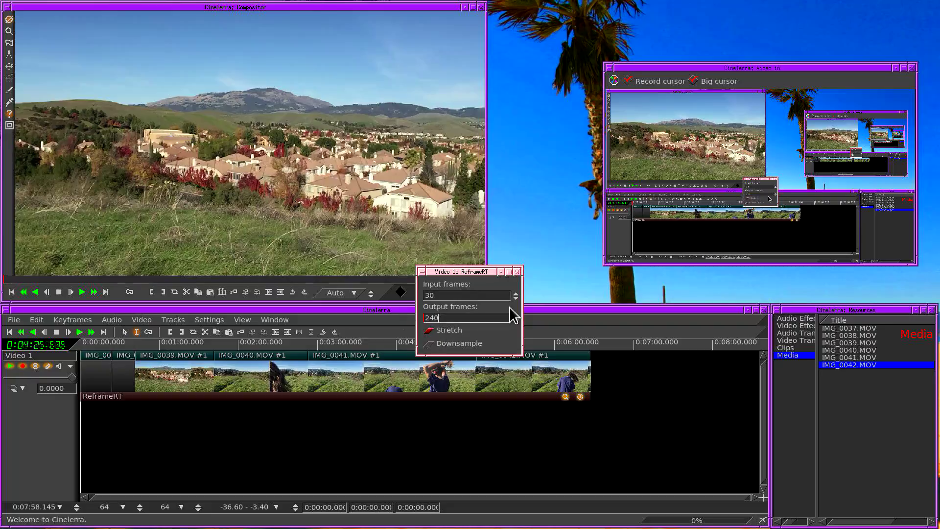
Step: Close the ReframeRT settings and play the footage from about 0:02:05 to check the effect
left_click(518, 271)
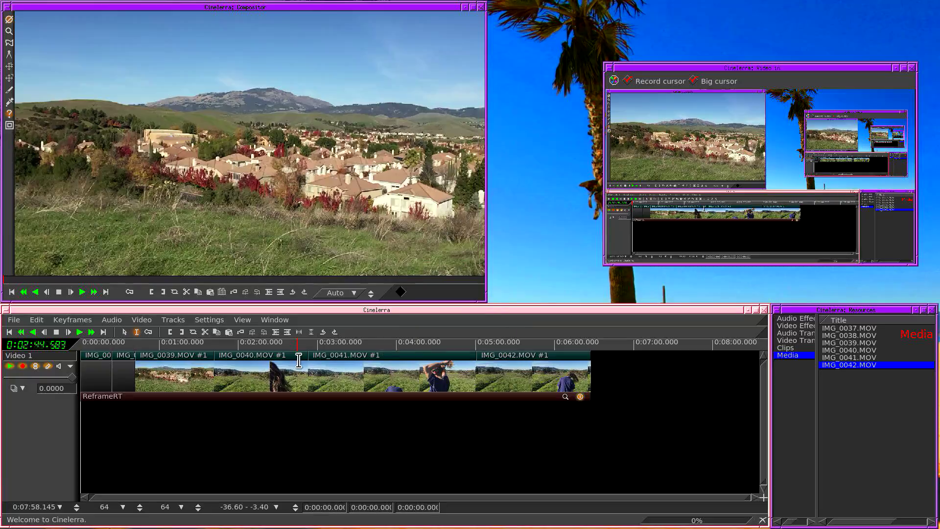
left_click(251, 344)
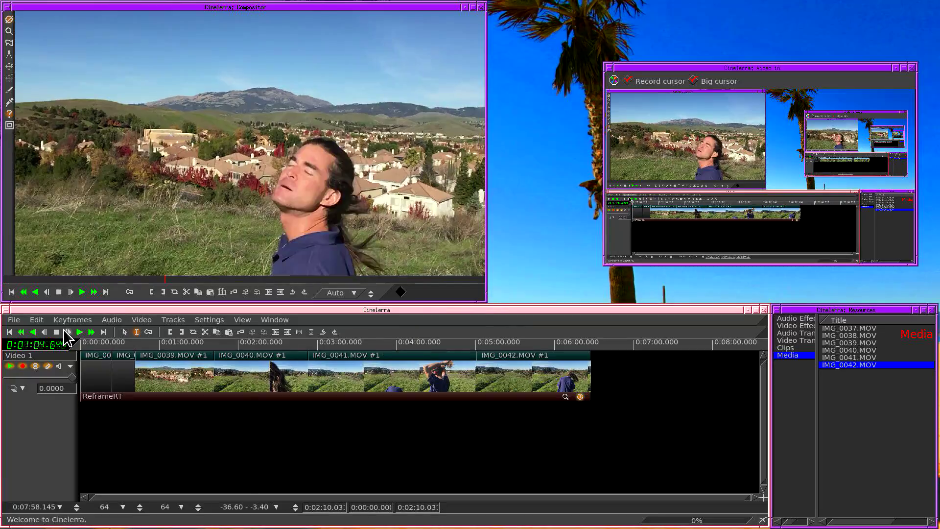
left_click(252, 344)
left_click_drag(251, 344, 246, 349)
left_click(81, 332)
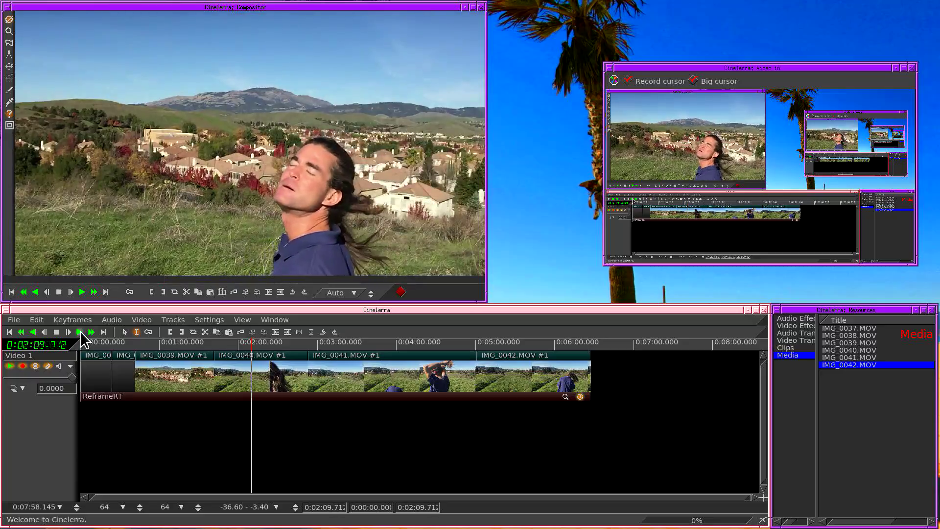
Step: Check the footage near 0:04:18 and 0:05:54, then jump to the 0:06:27 end and zoom out
left_click(421, 380)
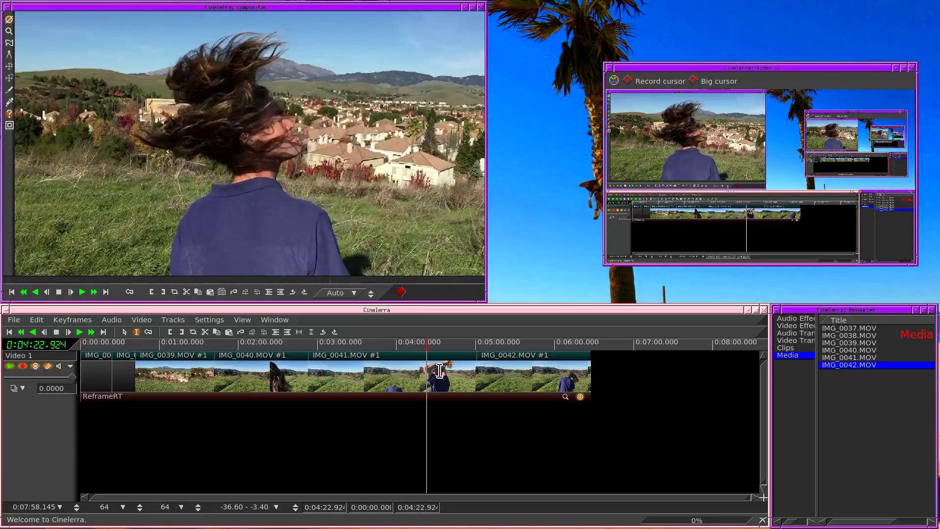
left_click(549, 375)
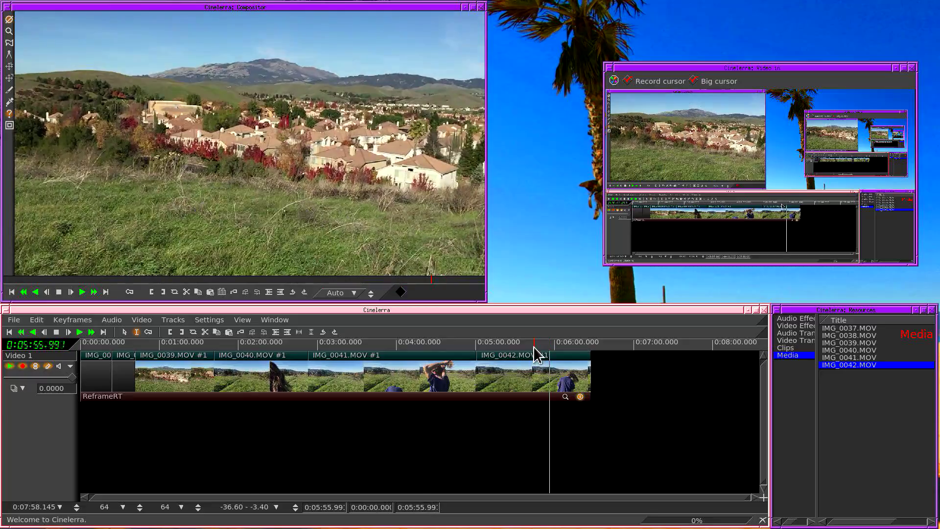
left_click(534, 357)
left_click(514, 354)
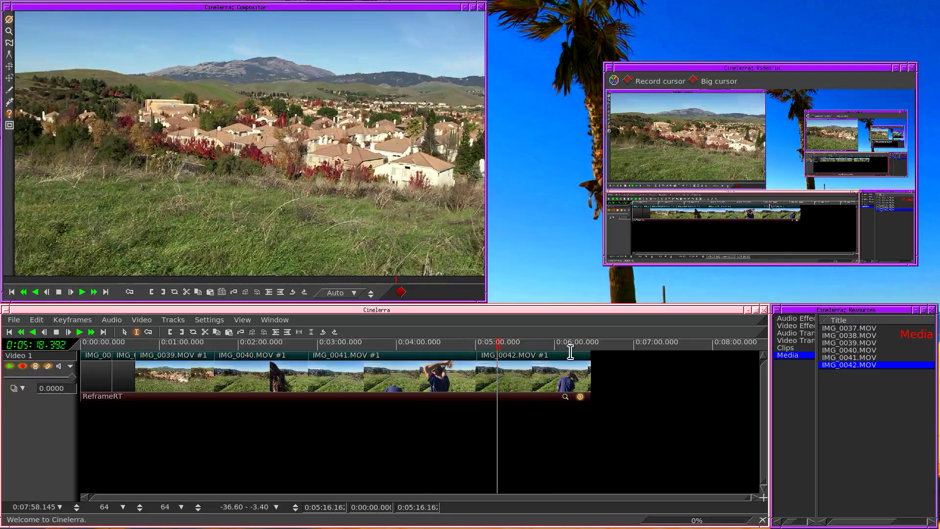
left_click(591, 349)
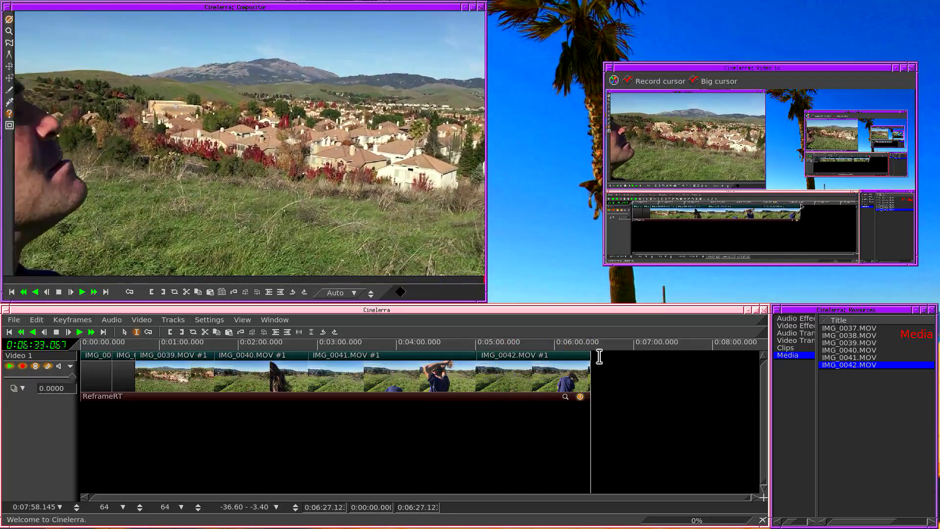
key("End")
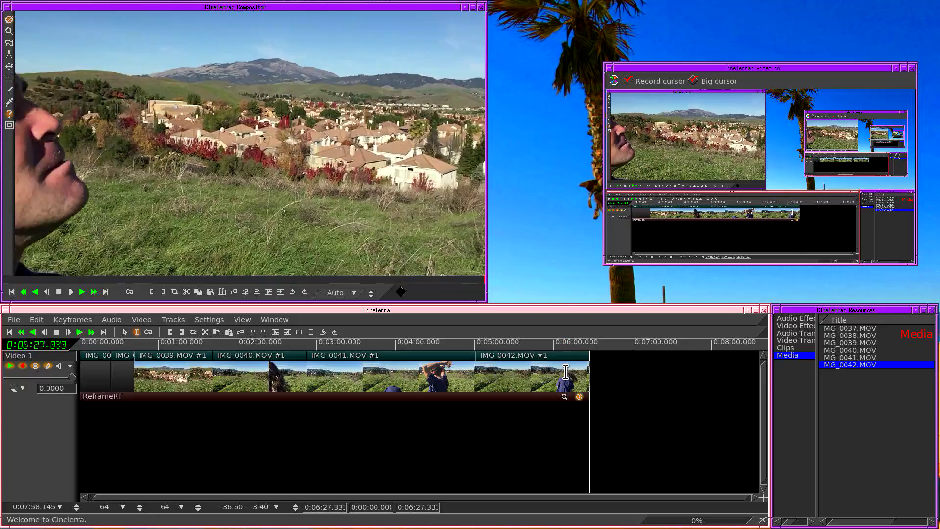
key("Down")
key("Down")
key("Down")
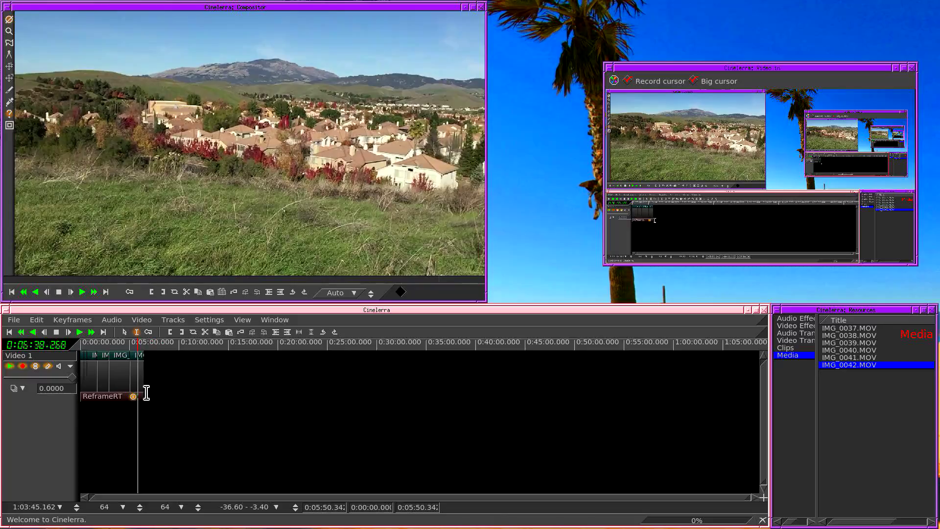
Step: Drag the ReframeRT strip's right edge past the clips' end out to about 1:02:15
left_click_drag(136, 389, 189, 382)
key("Up")
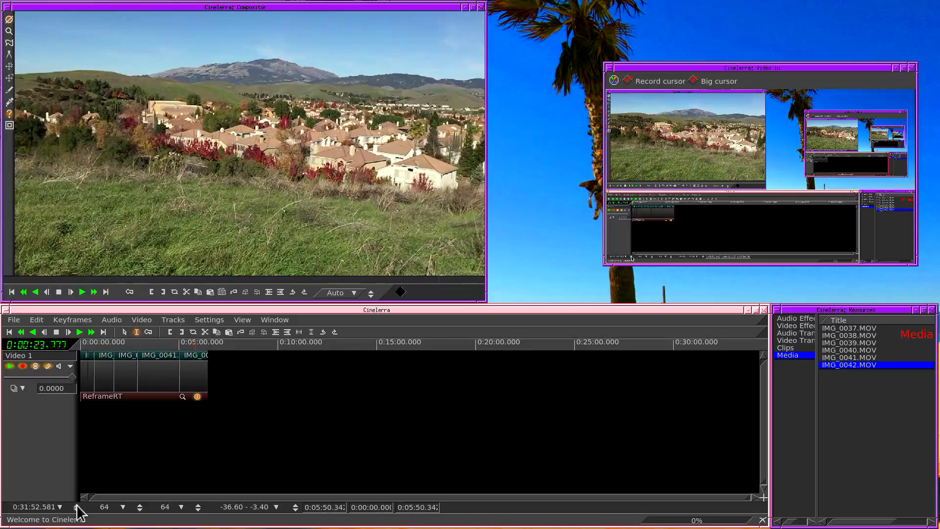
scroll(78, 508, "up", 2)
scroll(77, 511, "down", 2)
scroll(76, 508, "up", 1)
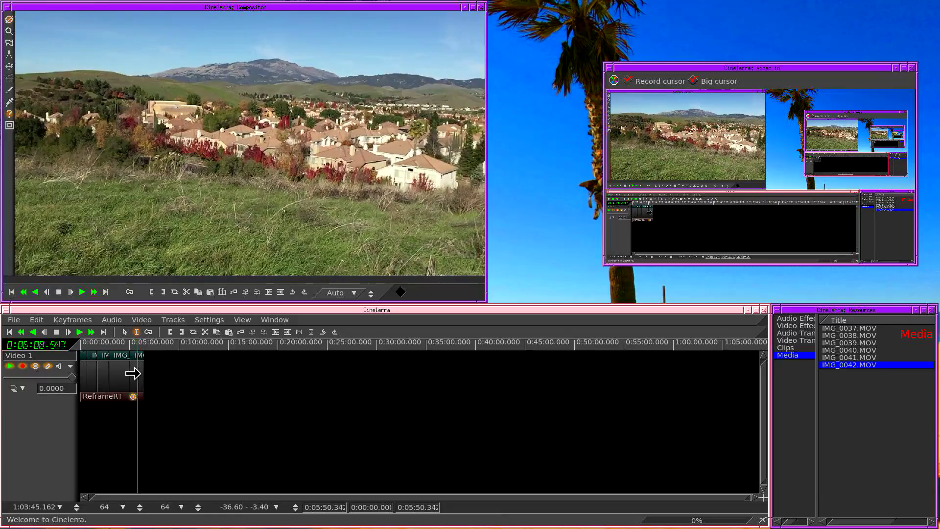
left_click(139, 373)
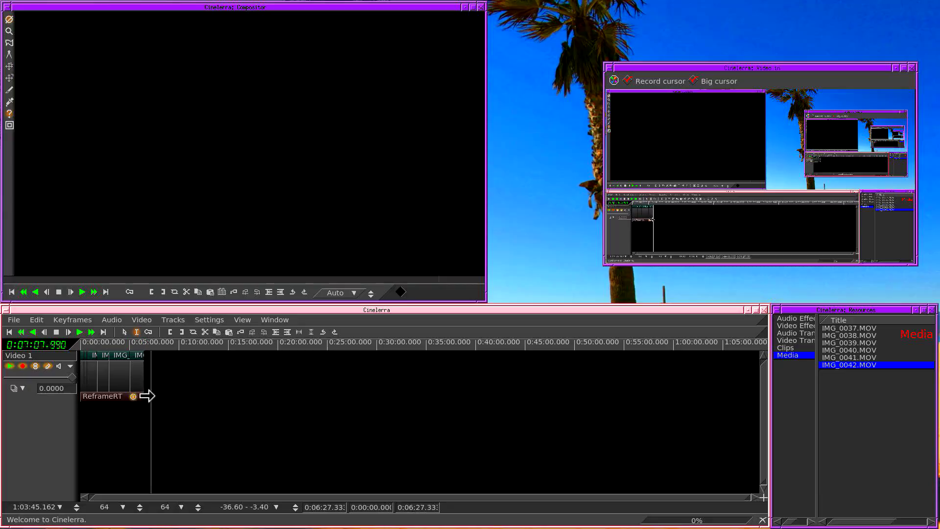
left_click_drag(554, 418, 694, 395)
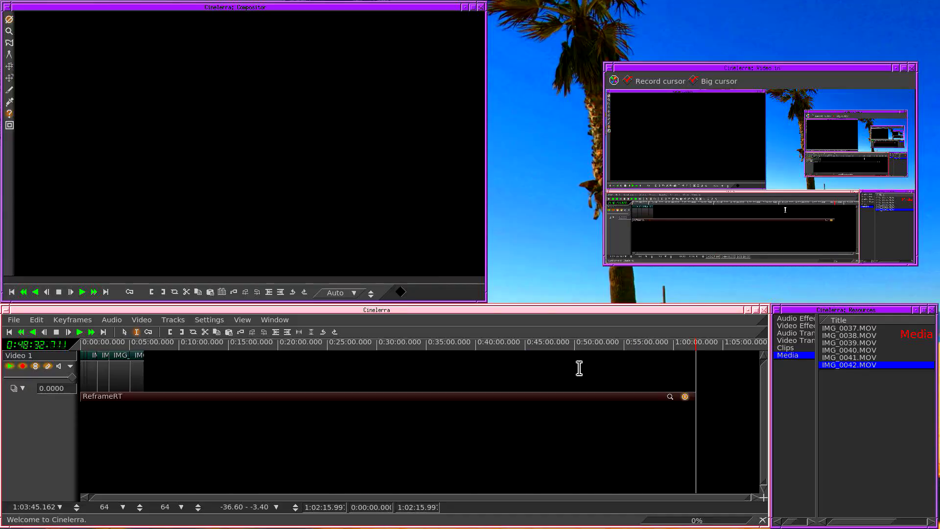
left_click(661, 367)
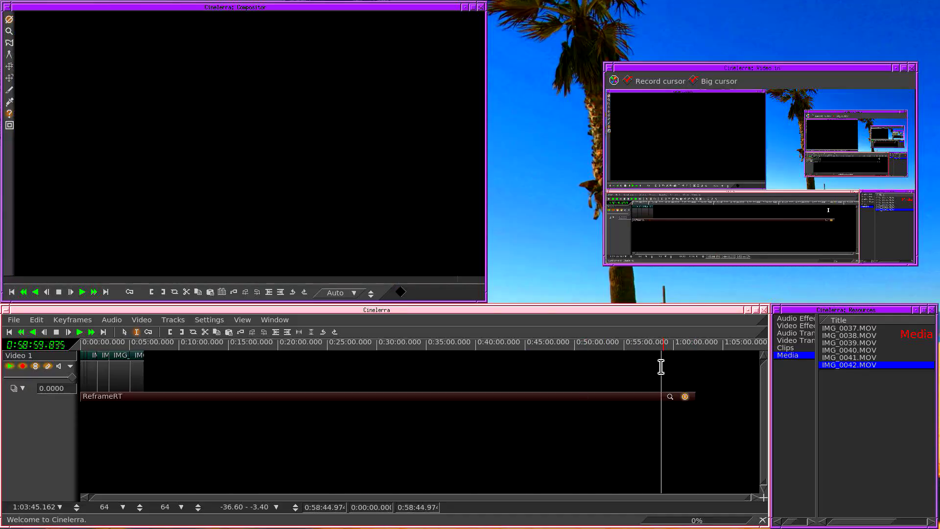
left_click(637, 369)
left_click(622, 369)
left_click(612, 370)
left_click(602, 370)
left_click(593, 369)
left_click(580, 369)
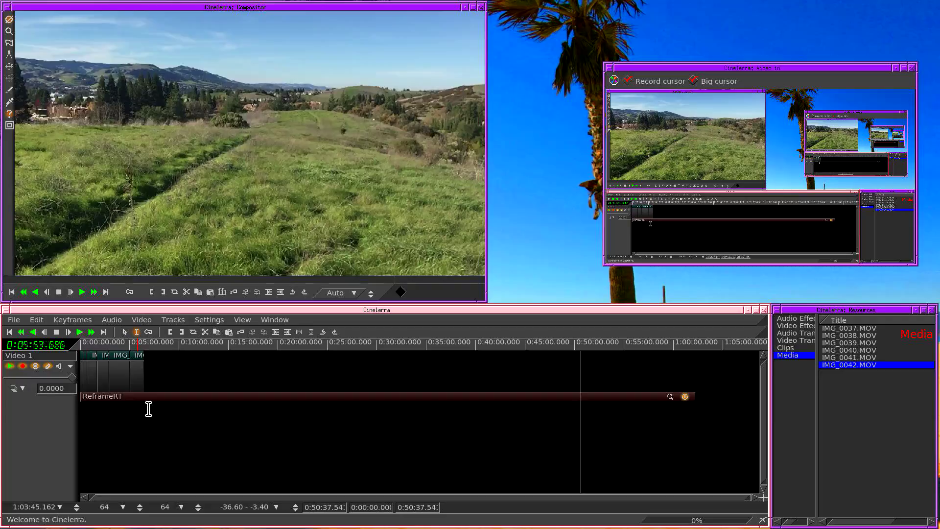
left_click(591, 347)
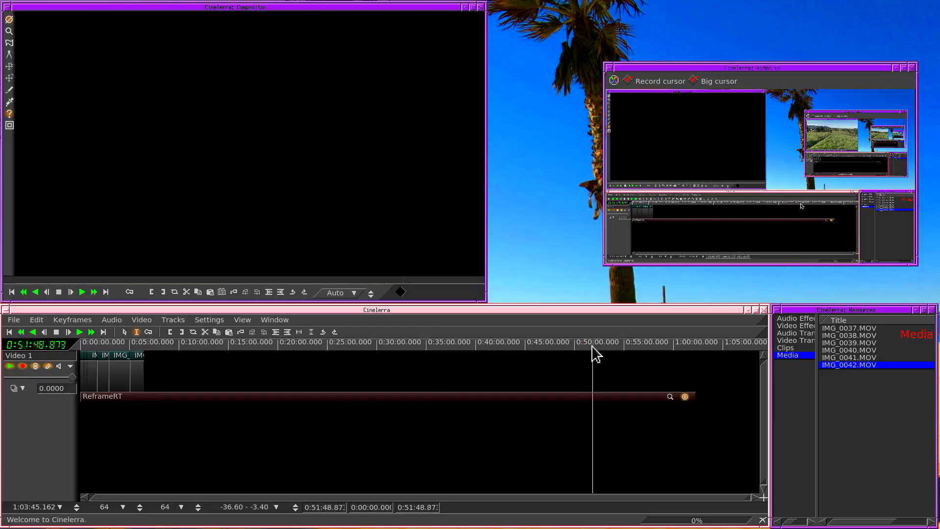
left_click(589, 348)
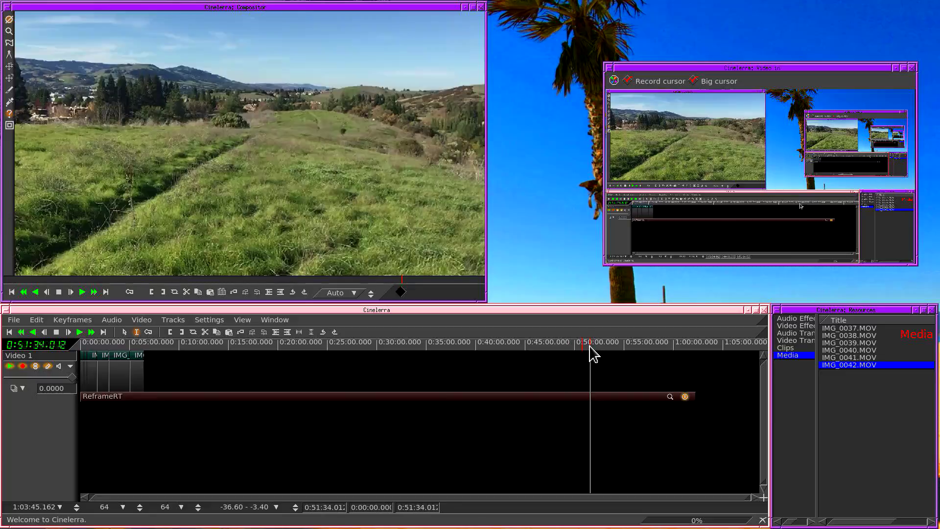
left_click(591, 348)
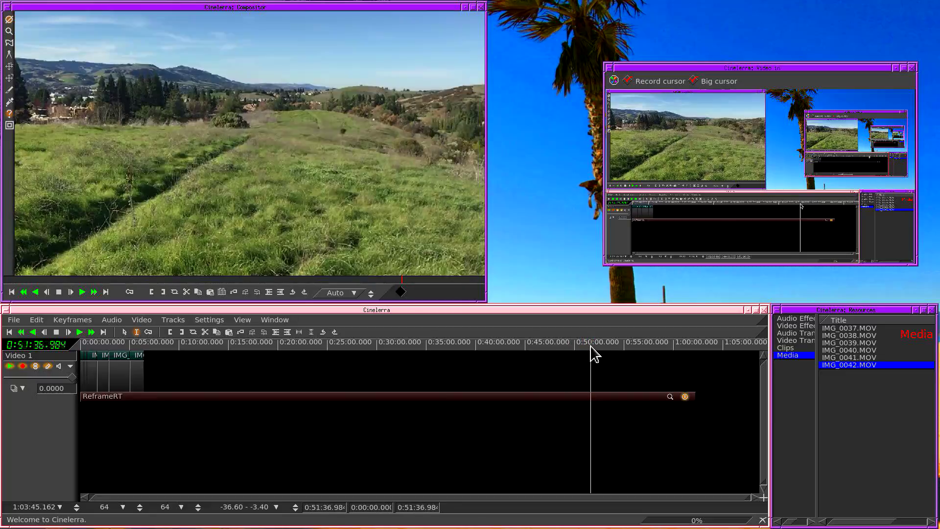
left_click(590, 347)
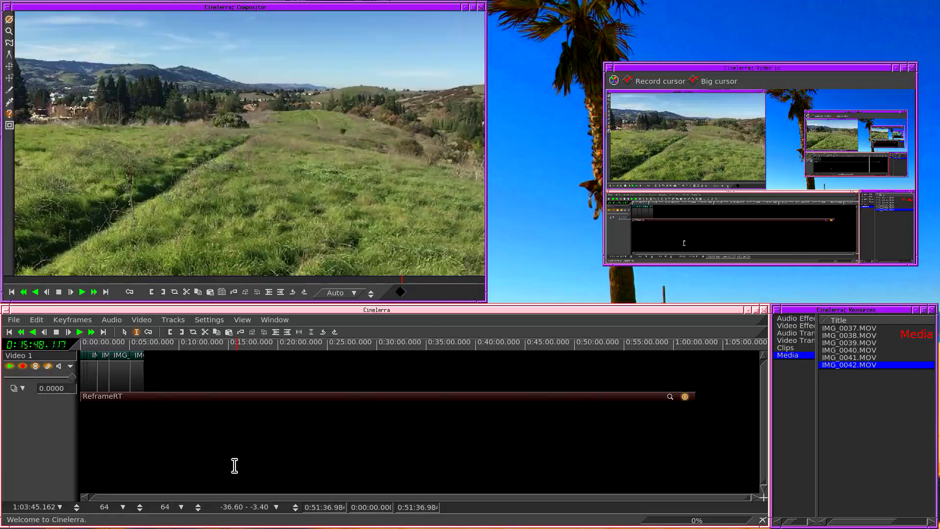
Step: Scrub to about 0:51:38, where the stretched footage ends, and zoom out over the whole project
scroll(77, 509, "down", 6)
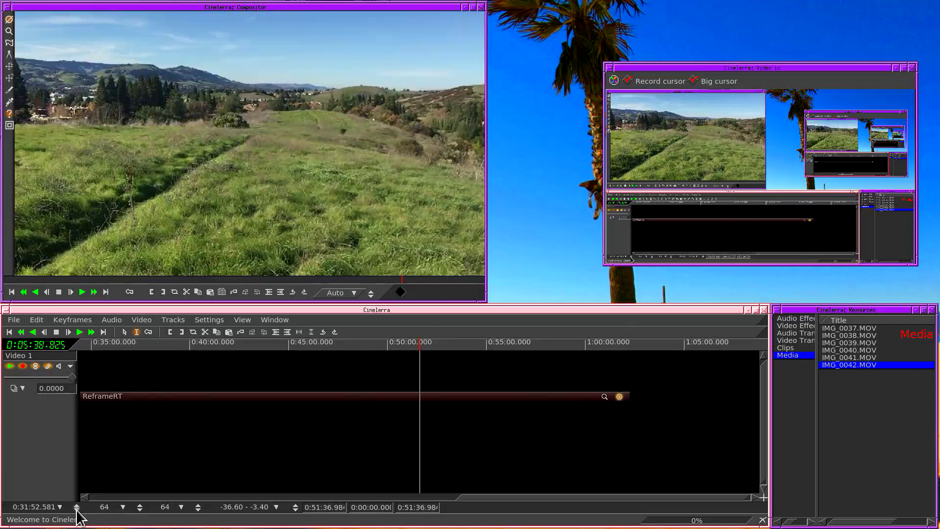
scroll(77, 509, "down", 1)
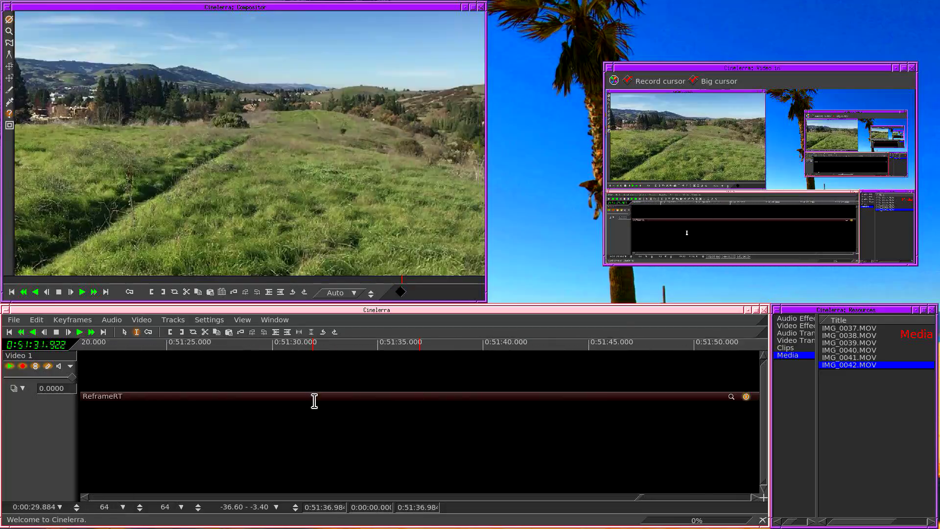
left_click_drag(424, 349, 469, 342)
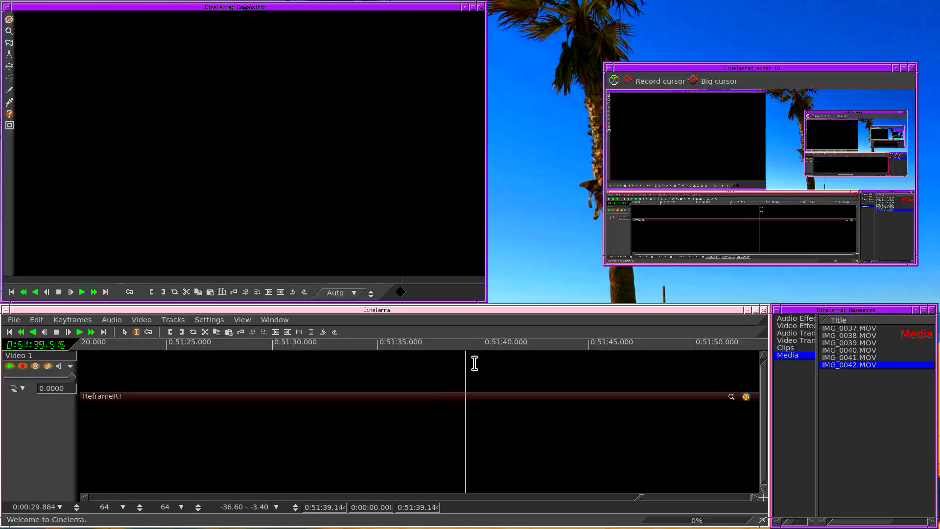
key("Down")
key("Down")
key("Down")
key("Down")
key("Down")
key("Down")
key("Down")
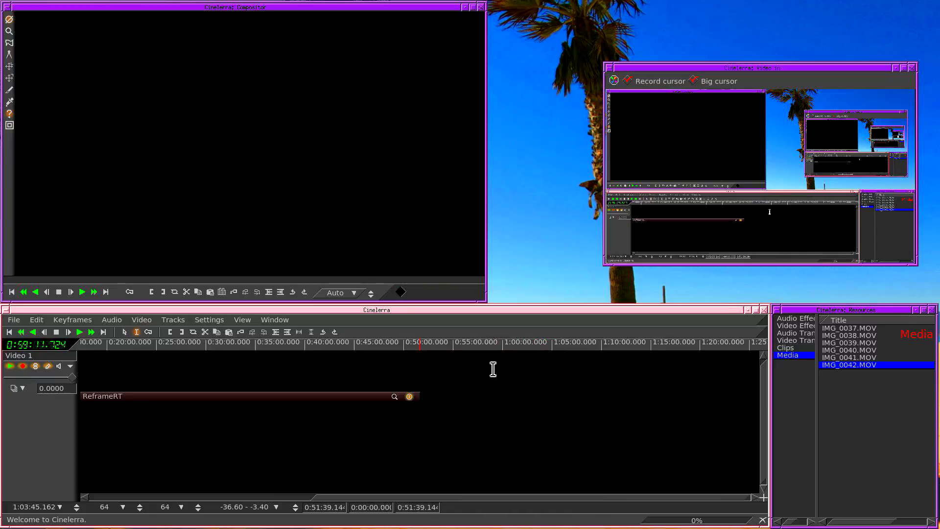
Step: Scrub the timeline from about 0:04:57 through 0:39:31 to about 0:51:31
left_click(264, 332)
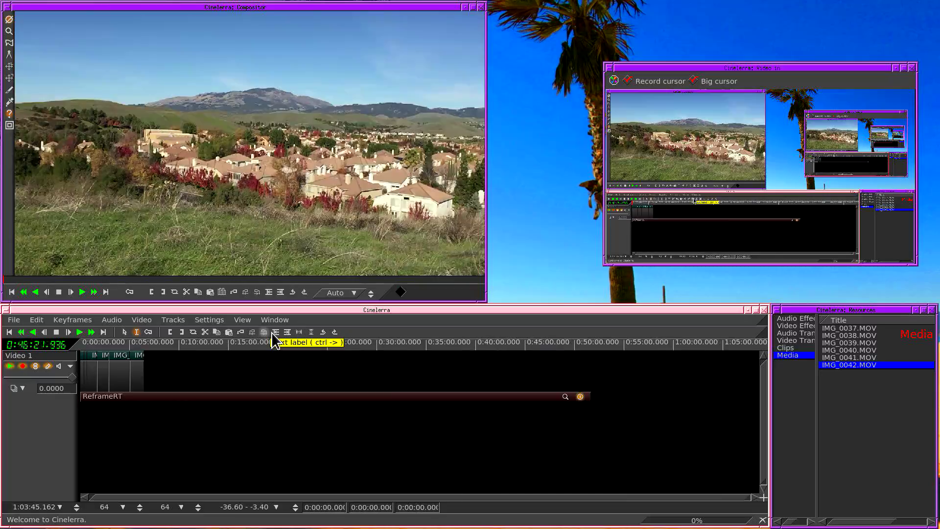
left_click(130, 348)
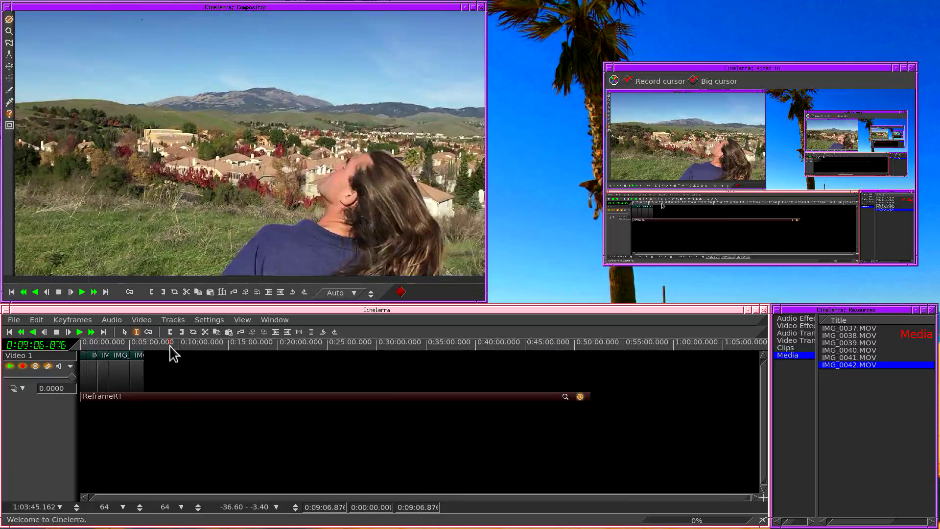
left_click(472, 372)
left_click(539, 372)
left_click(562, 372)
left_click(577, 372)
left_click(586, 372)
left_click(590, 372)
Step: Play the slow-motion footage from about 0:45:58, stopping on the hair flip near 0:46:11
left_click(240, 387)
left_click(125, 411)
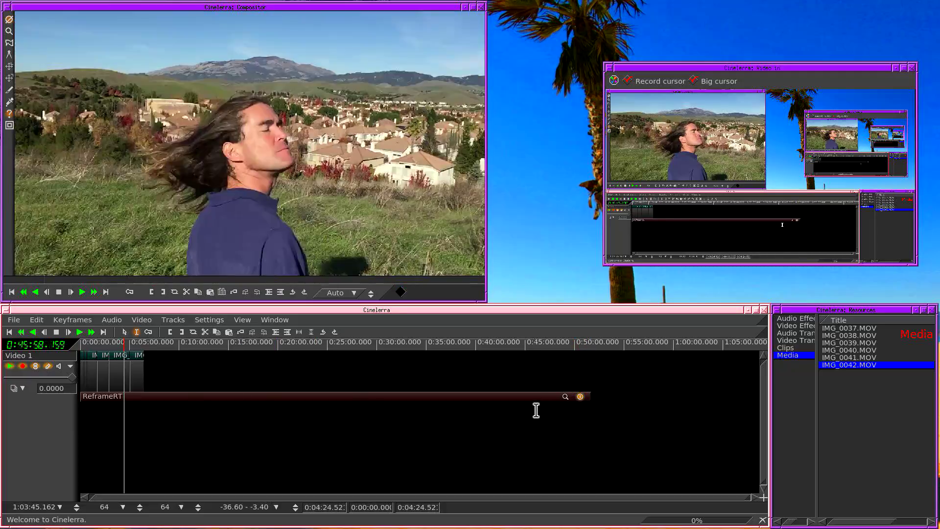
left_click(535, 409)
left_click(78, 332)
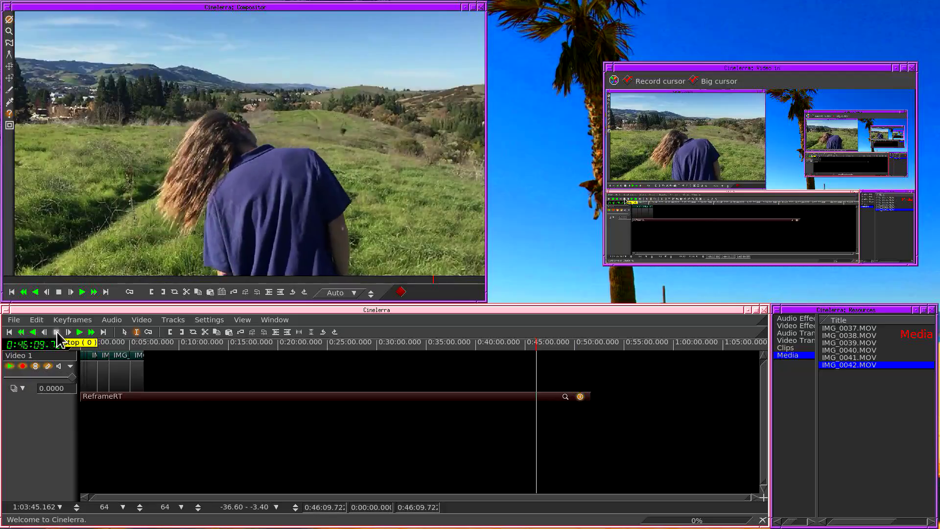
left_click(56, 332)
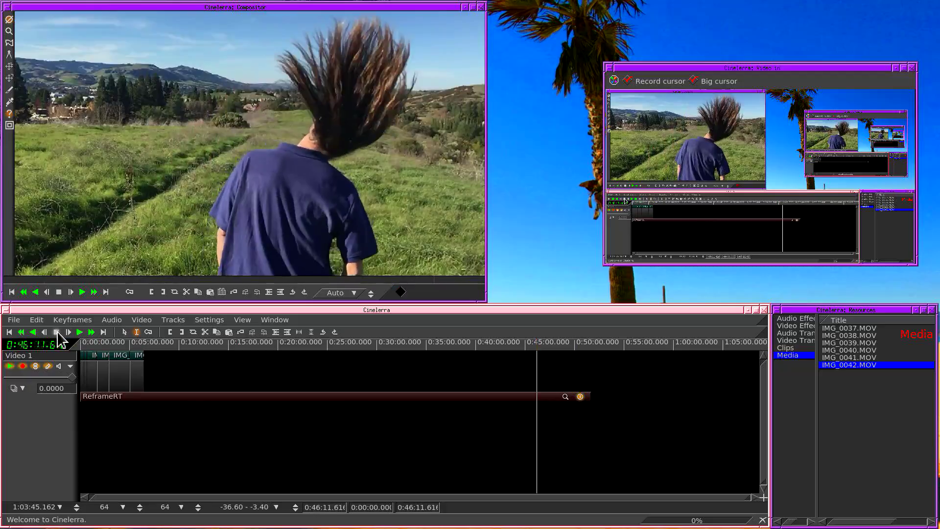
Step: Change the project frame rate from 240 to 30 in Format settings and play the timeline
left_click(212, 321)
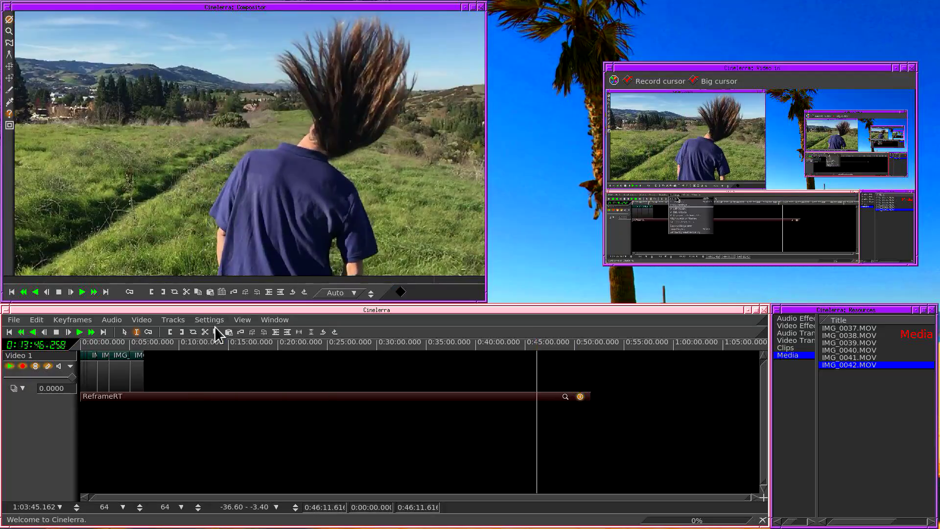
left_click(215, 330)
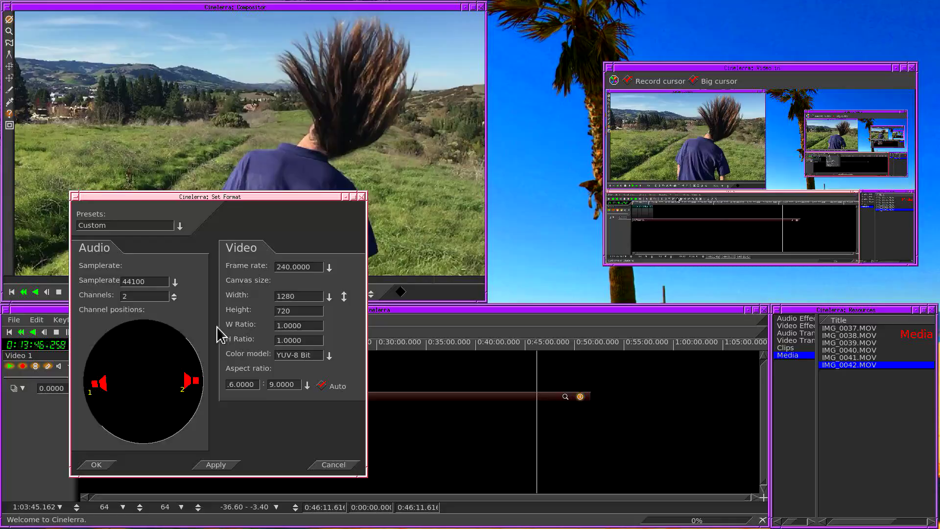
left_click(329, 267)
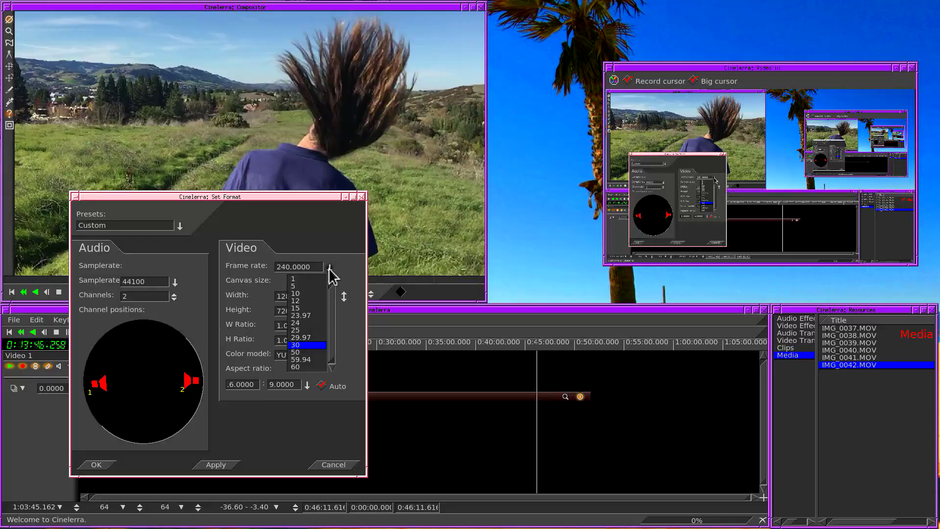
left_click(313, 345)
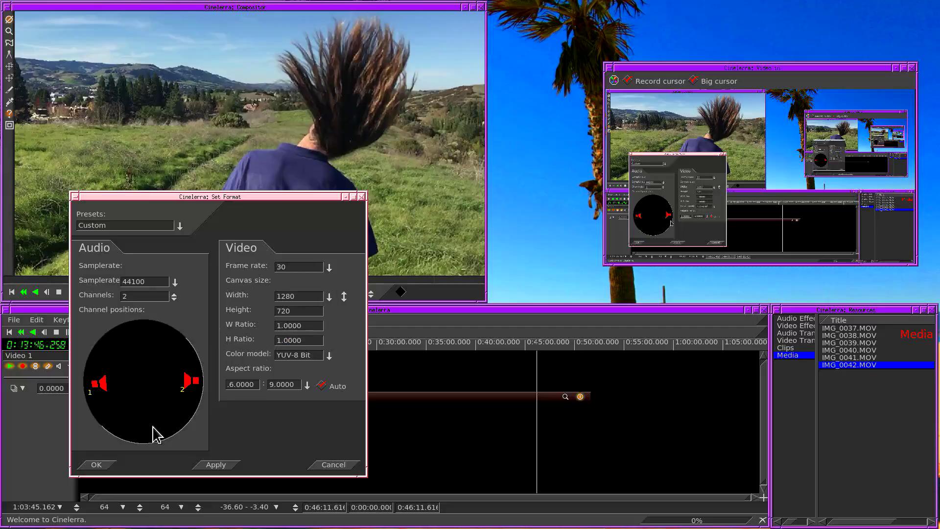
left_click(103, 467)
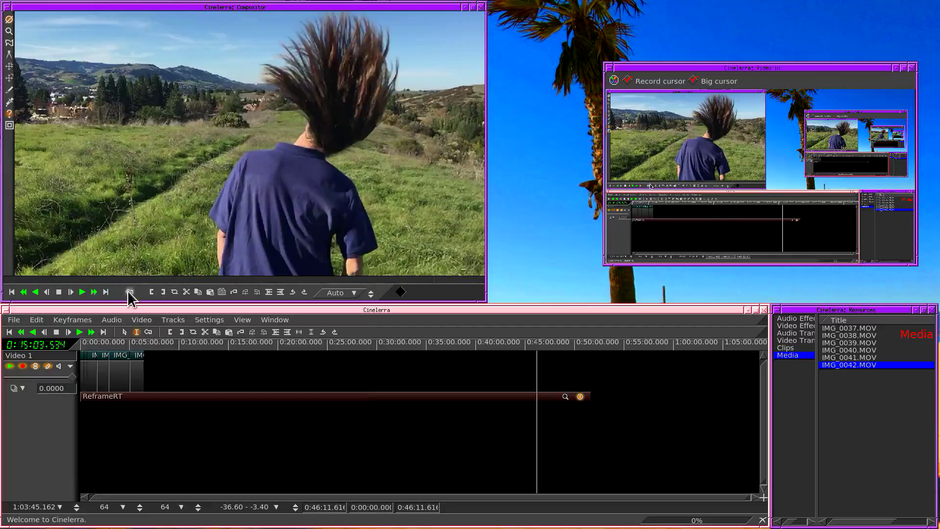
left_click(82, 333)
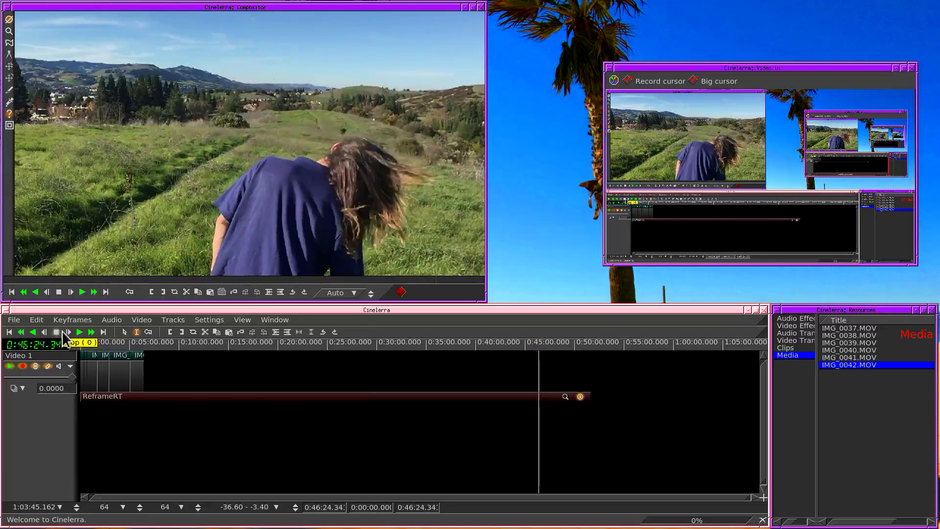
Step: Stop playback and confirm the Format settings show 30 fps at 1280×720, closing them unchanged
left_click(79, 332)
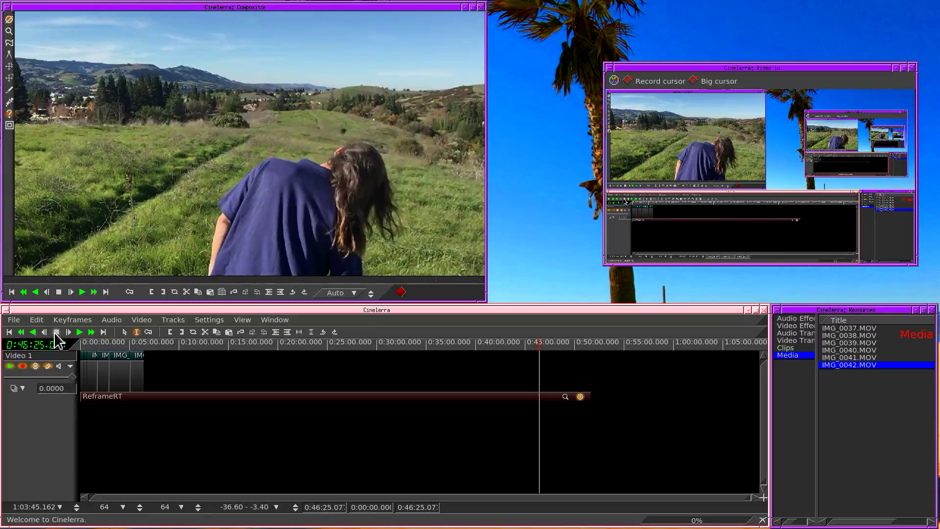
left_click(220, 322)
left_click(220, 334)
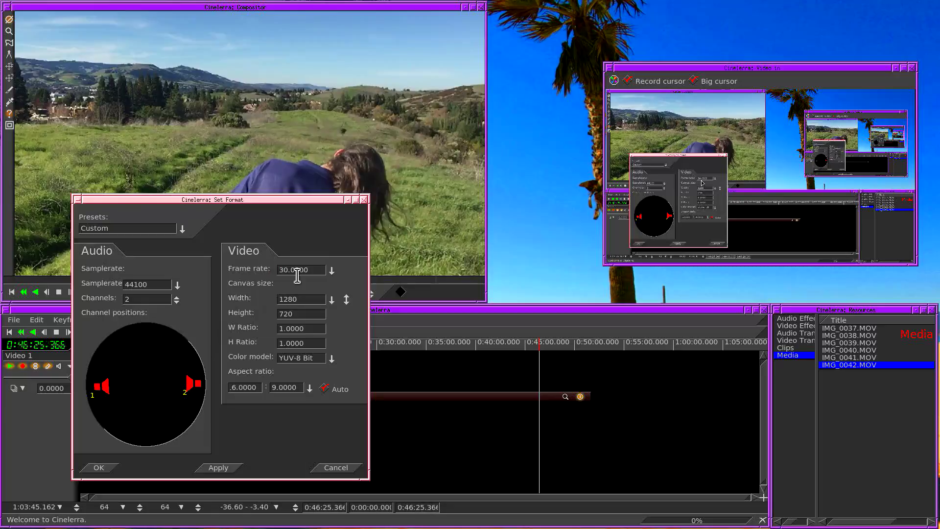
left_click(281, 270)
left_click(329, 467)
Step: Undo the format change and confirm the frame rate is back to 240 fps
left_click(43, 321)
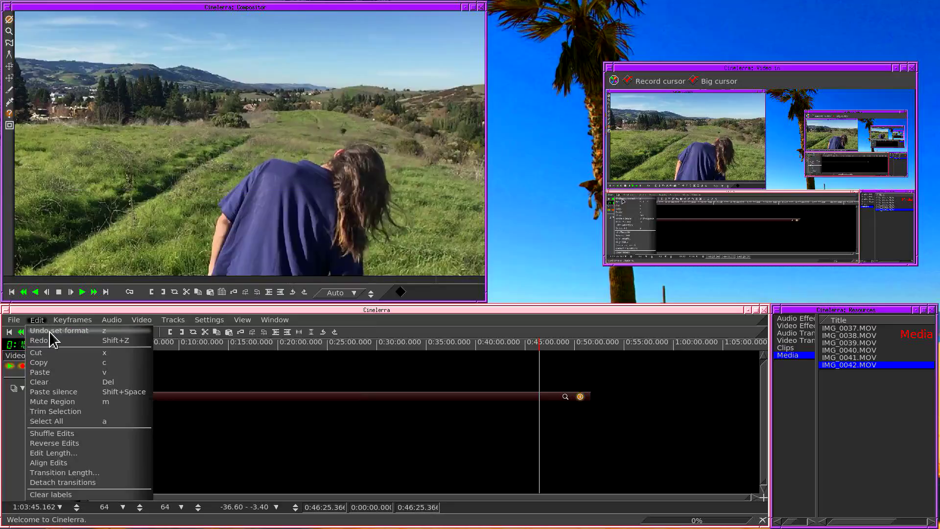
left_click(50, 331)
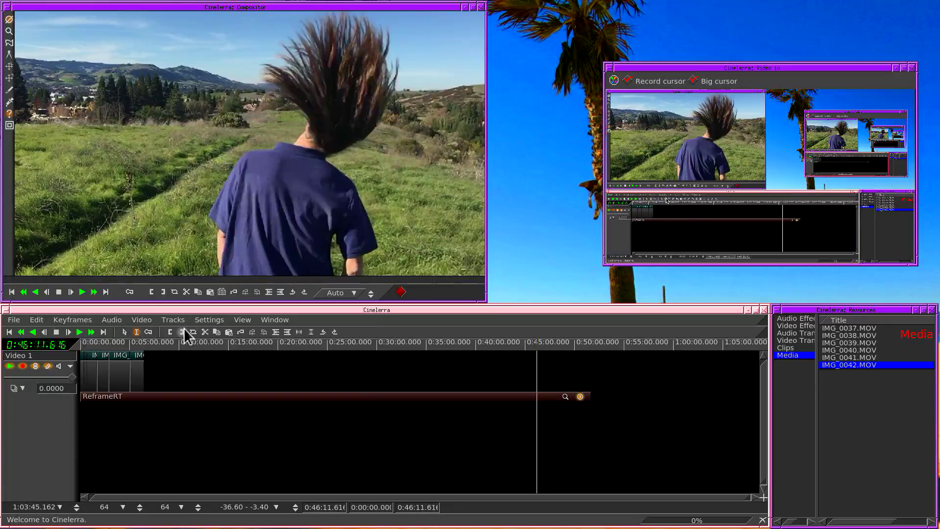
left_click(209, 320)
left_click(216, 332)
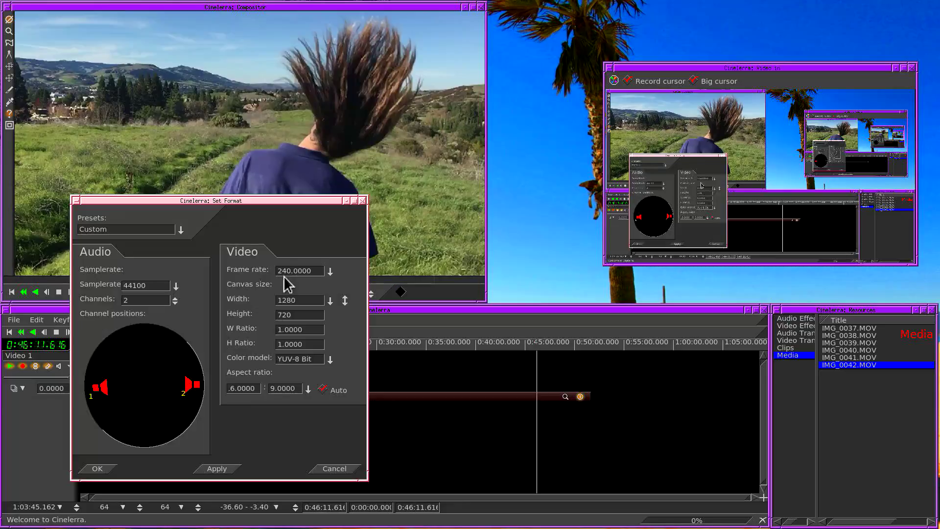
left_click(333, 469)
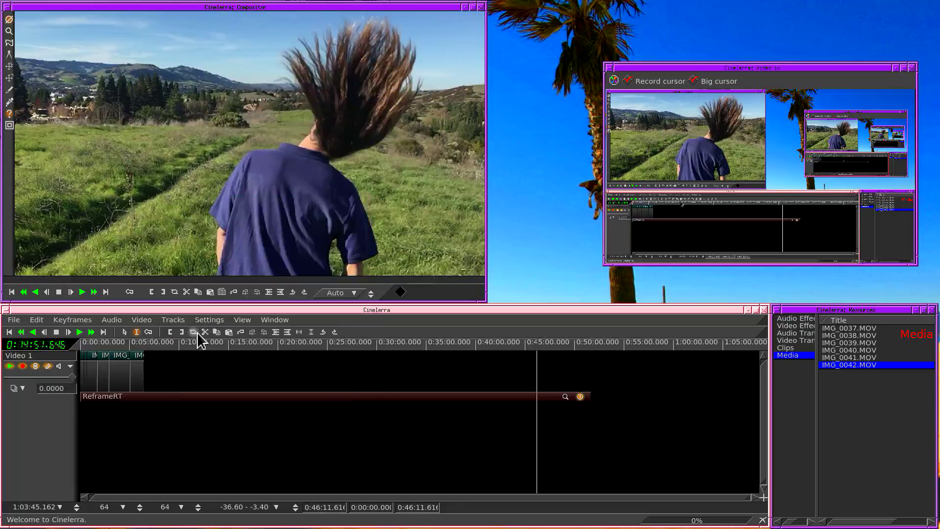
Step: Play, then scrub the timeline to about 0:31:15, 0:49:35 and back to 0:06:26
left_click(81, 333)
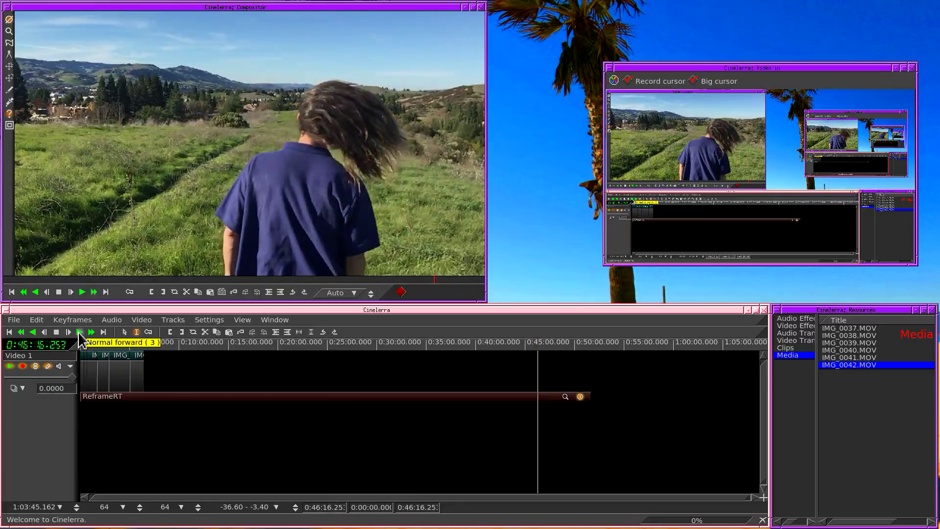
left_click(91, 348)
left_click(214, 375)
left_click(367, 380)
left_click(388, 376)
left_click(511, 387)
left_click(570, 384)
left_click(540, 386)
left_click(510, 387)
left_click(404, 386)
left_click(299, 381)
Step: Scrub to about 0:10:36 and play the slow-motion footage from there, then stop
left_click(92, 350)
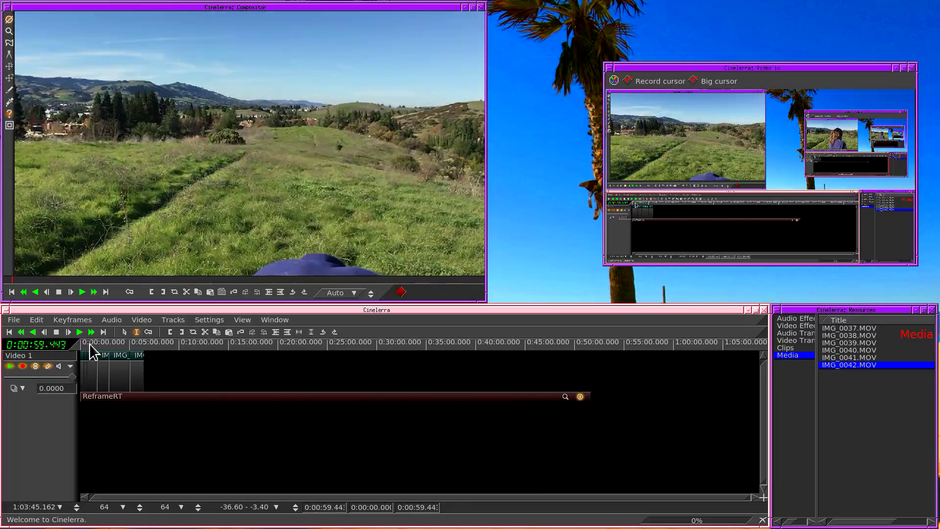
left_click(196, 364)
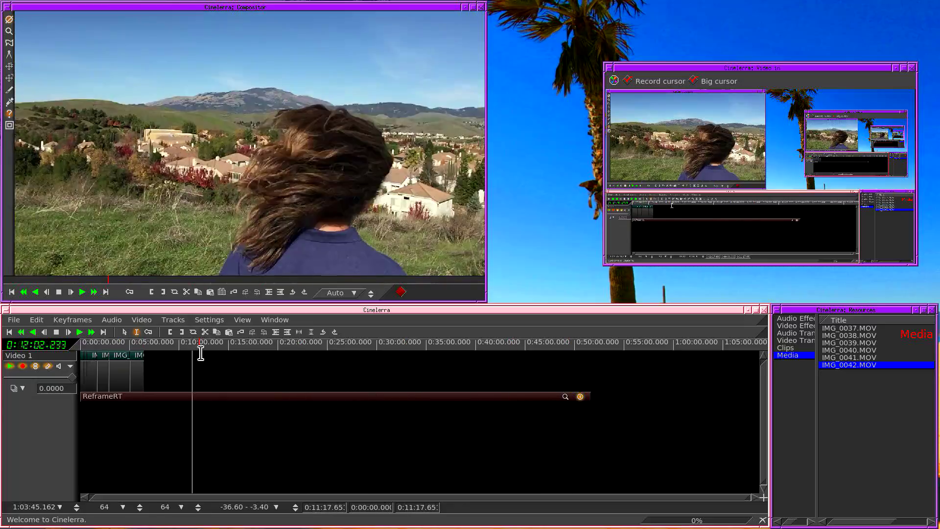
left_click(191, 352)
left_click(168, 348)
left_click(166, 348)
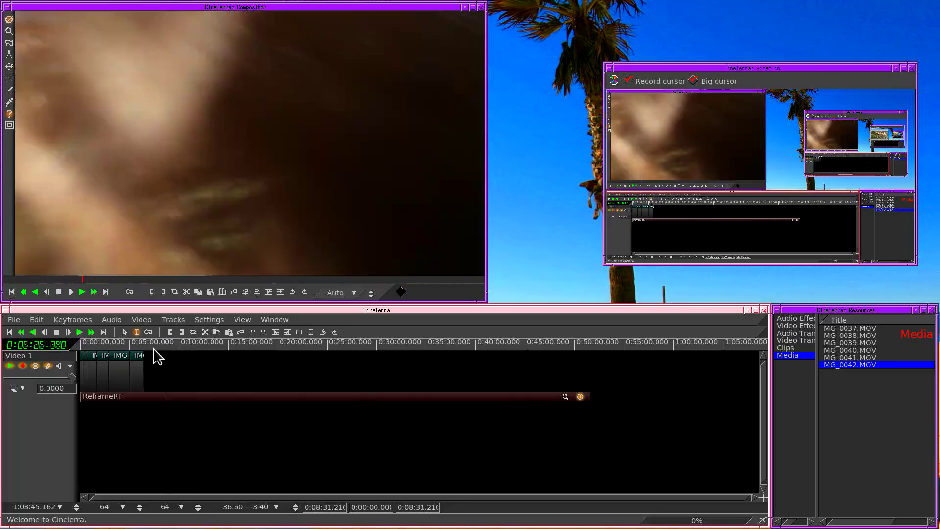
left_click(185, 348)
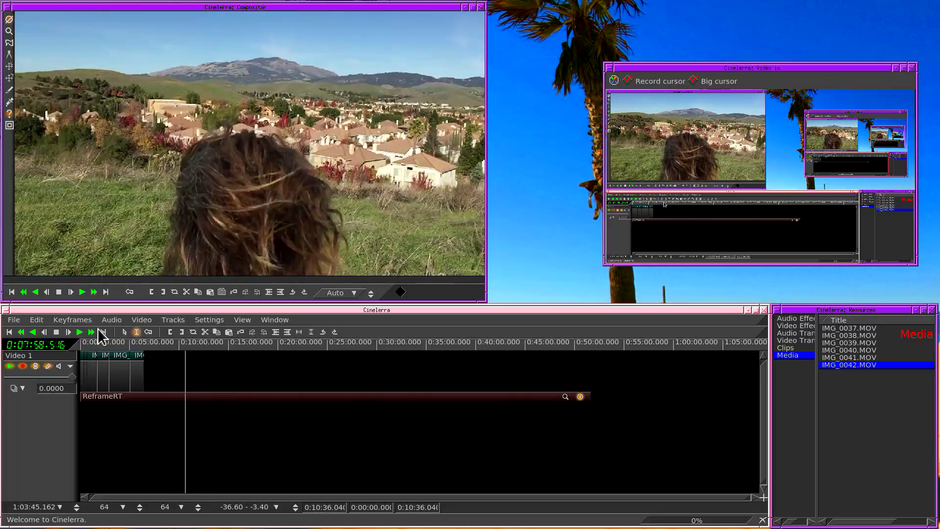
left_click(79, 331)
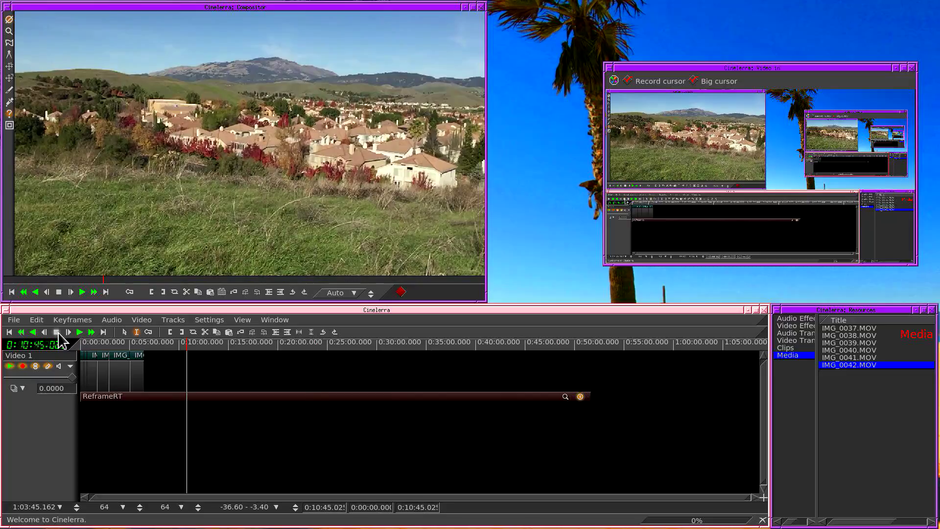
left_click(109, 343)
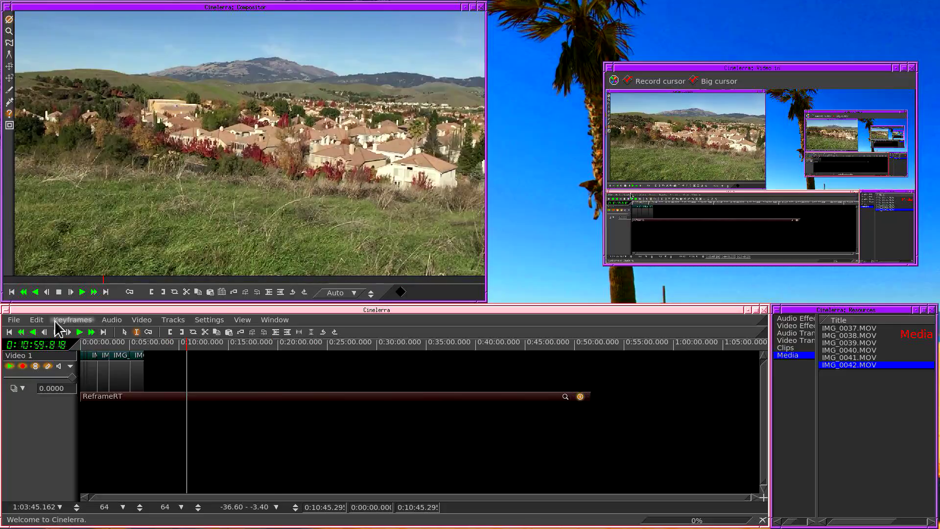
Step: Save the project as slow1.xml in the hmov/slow folder
left_click(20, 324)
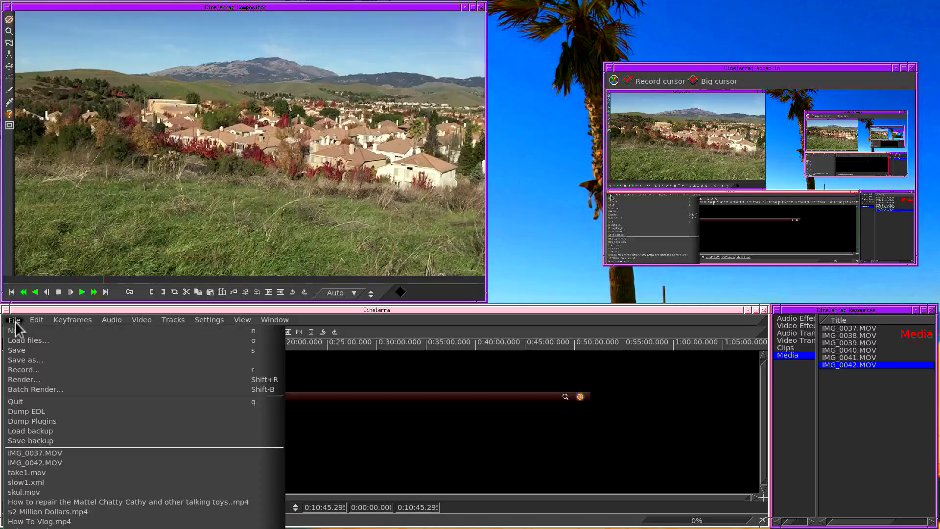
left_click(33, 362)
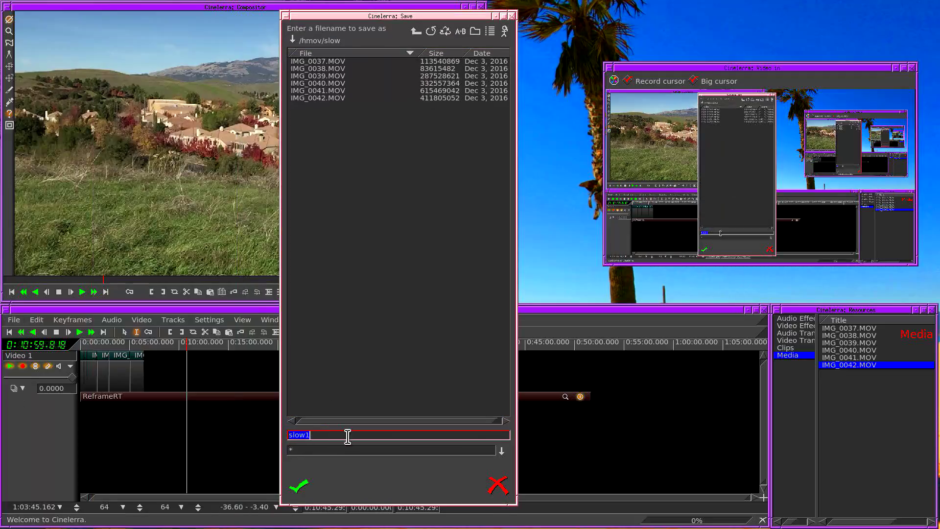
left_click(303, 487)
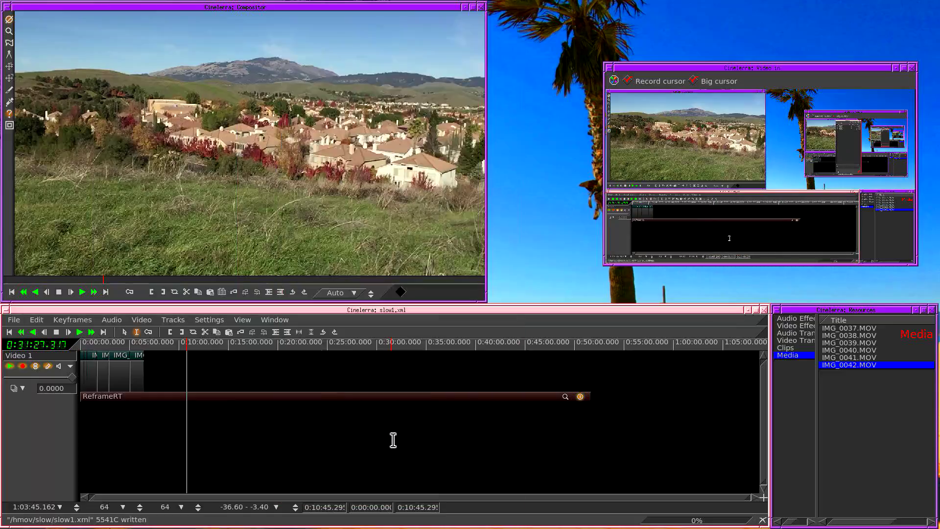
Step: Start a new empty project, set its frame rate to 30 fps, and rewind to the start
left_click(15, 321)
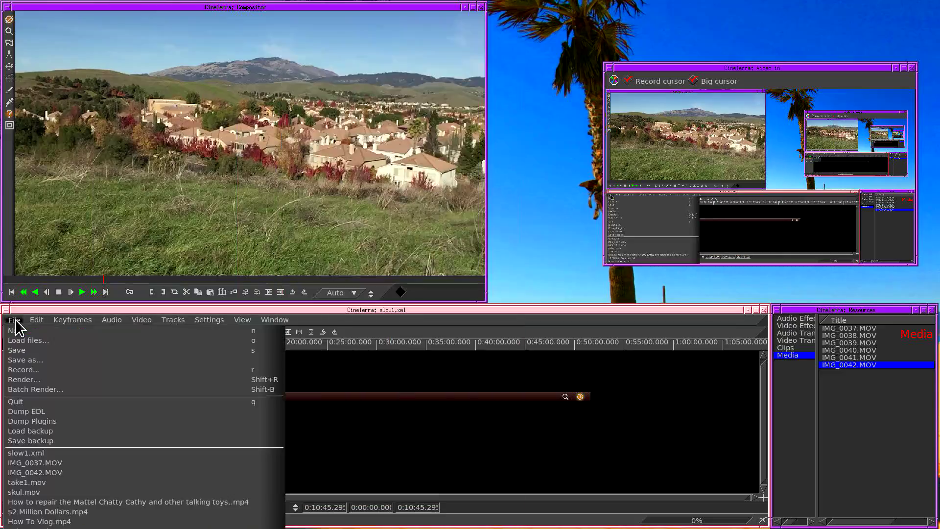
left_click(18, 331)
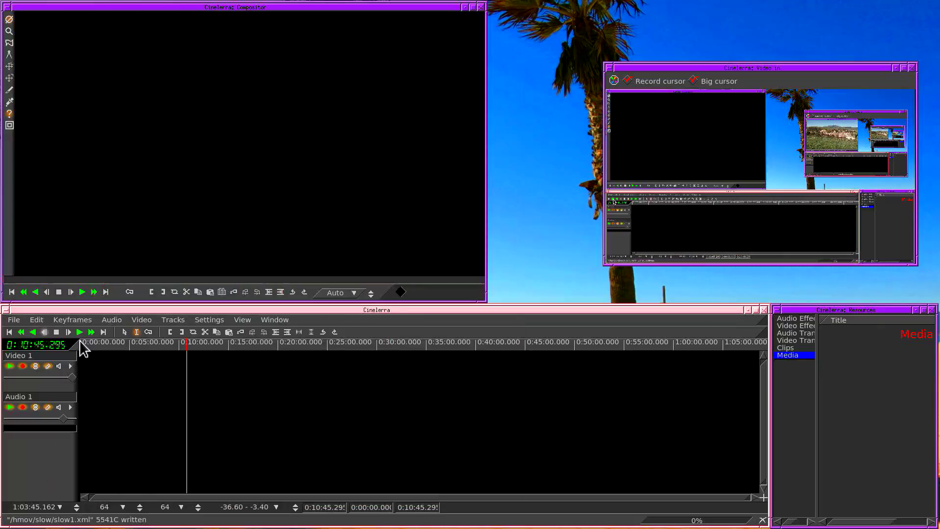
left_click(221, 323)
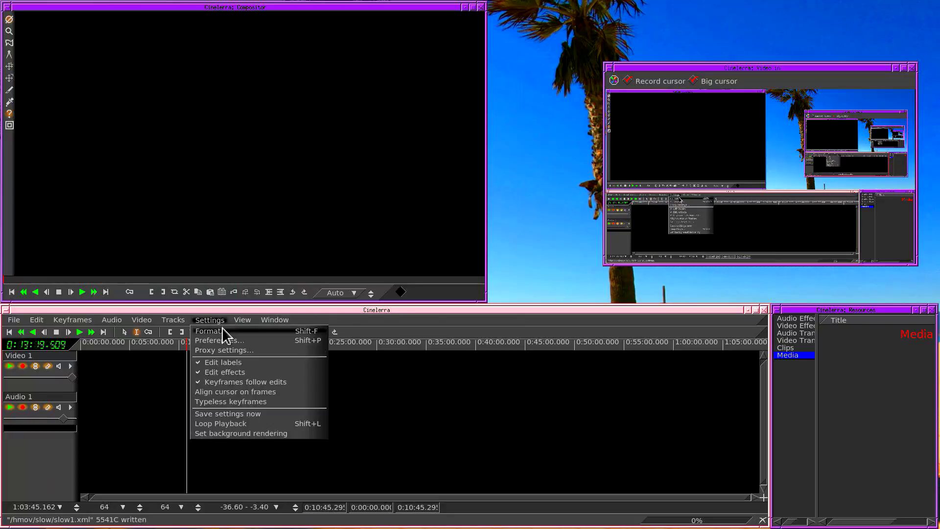
left_click(222, 330)
left_click(337, 268)
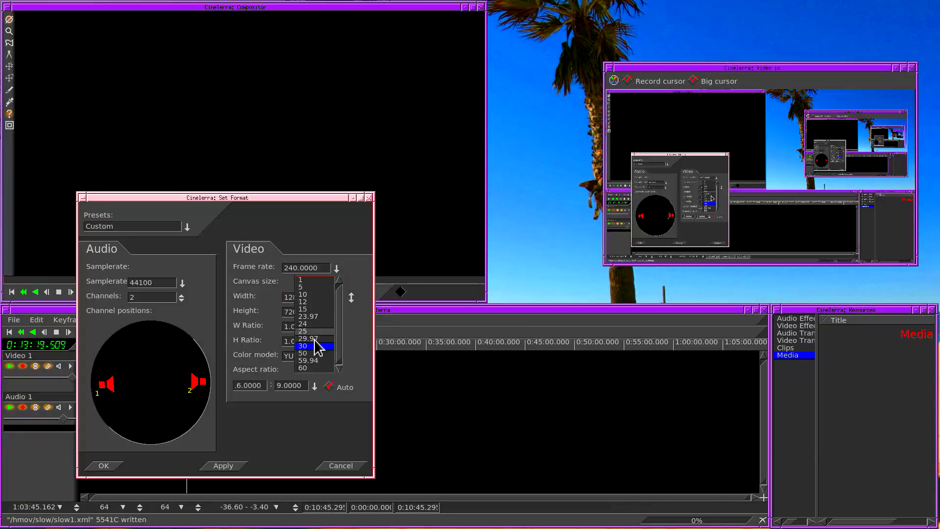
left_click(313, 345)
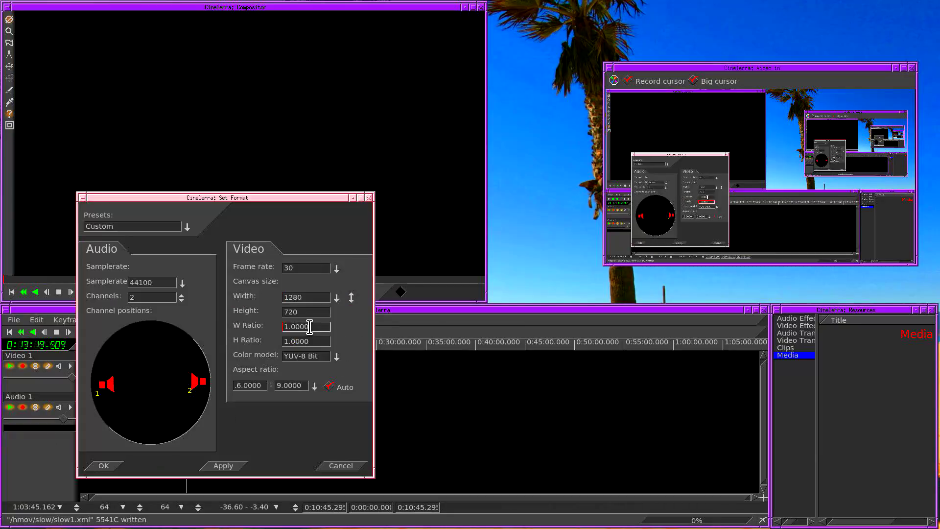
left_click_drag(285, 270, 306, 273)
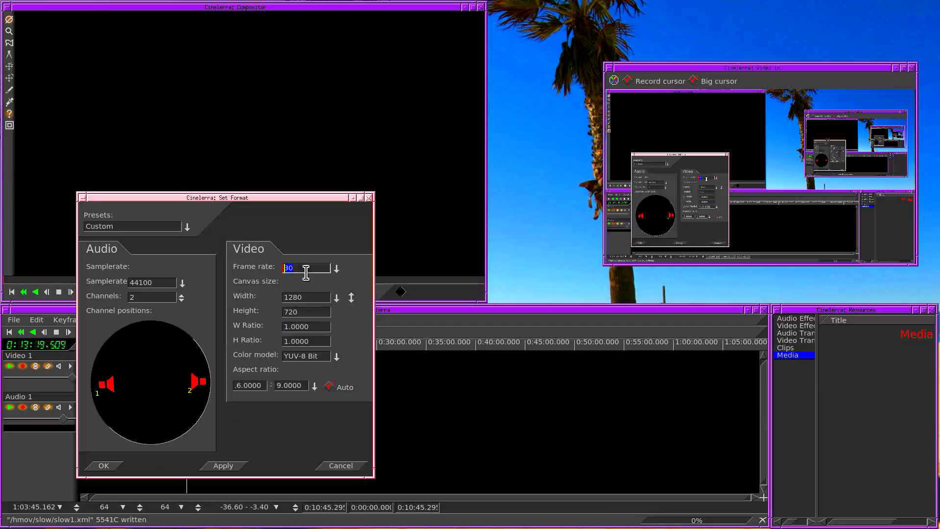
left_click(103, 465)
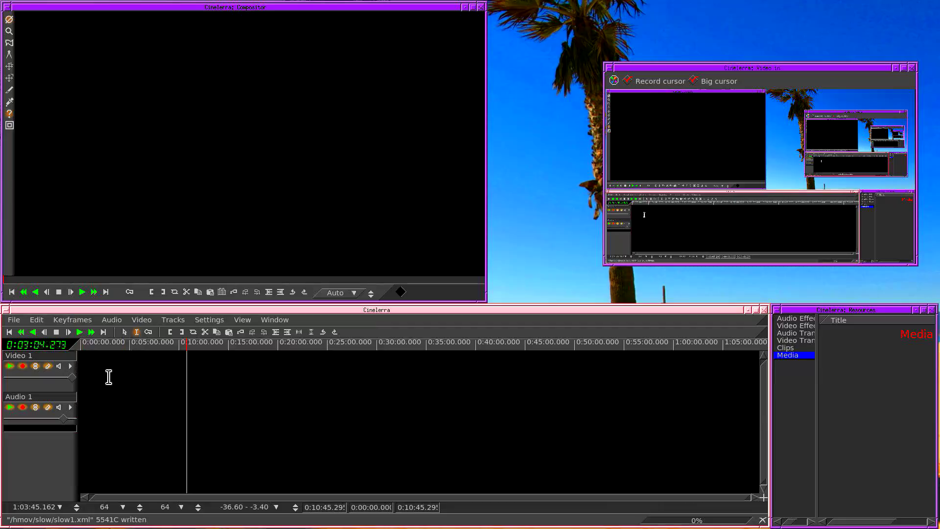
left_click(10, 332)
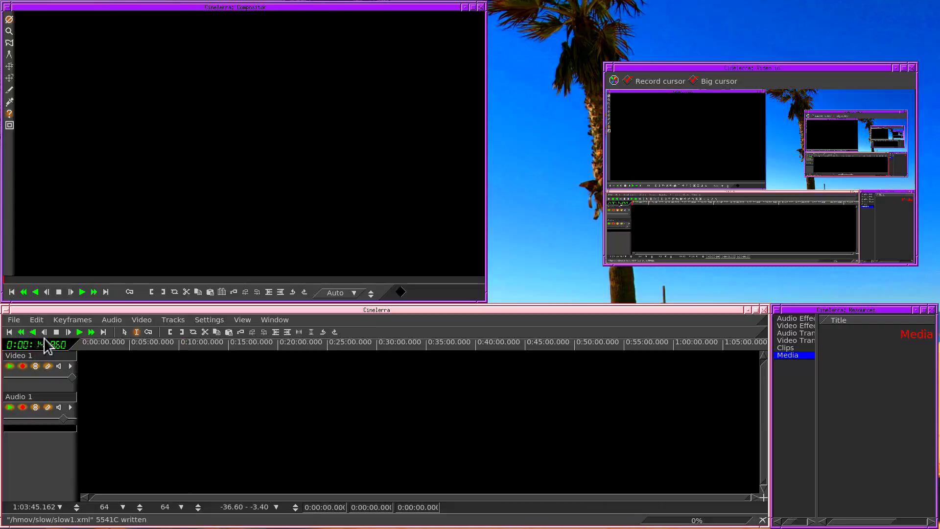
left_click(56, 333)
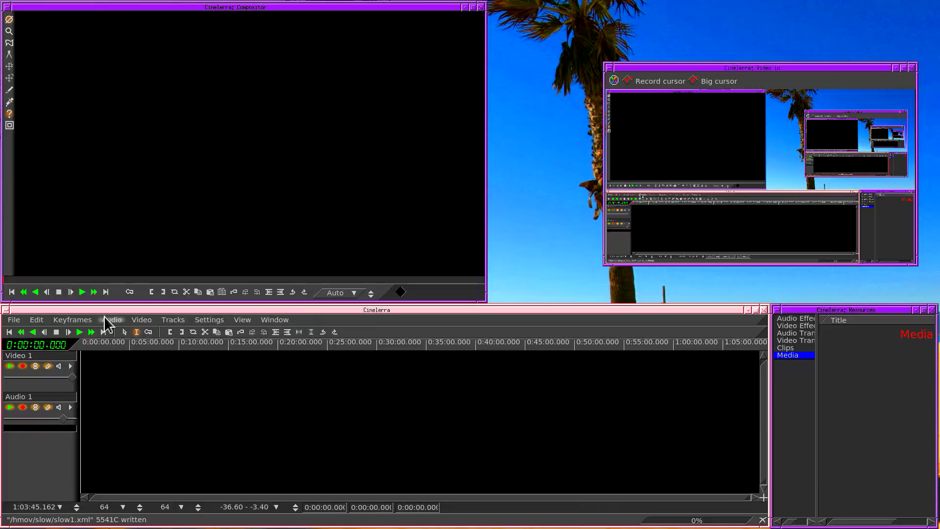
Step: Load slow1.xml into the 30 fps project as a nested clip on Video 1 and Audio 1
left_click(15, 321)
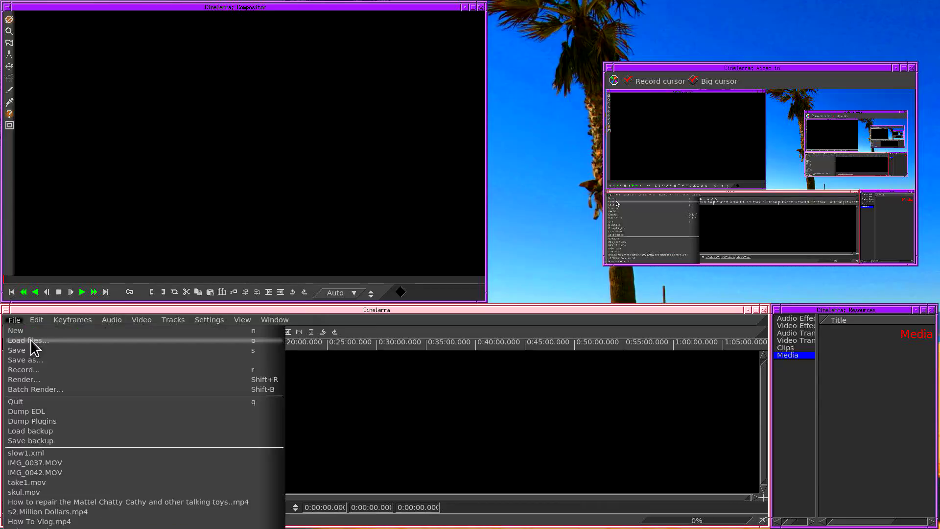
left_click(30, 341)
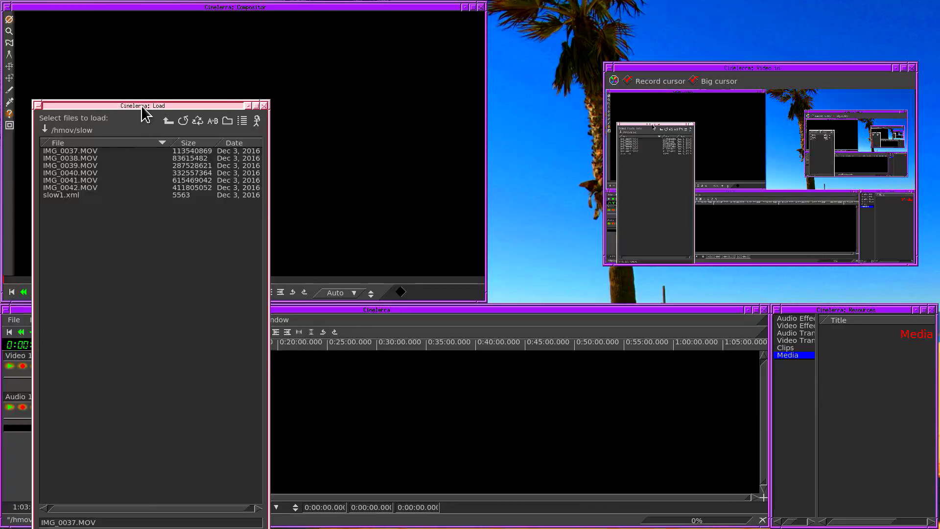
left_click_drag(137, 122, 395, 88)
left_click(351, 169)
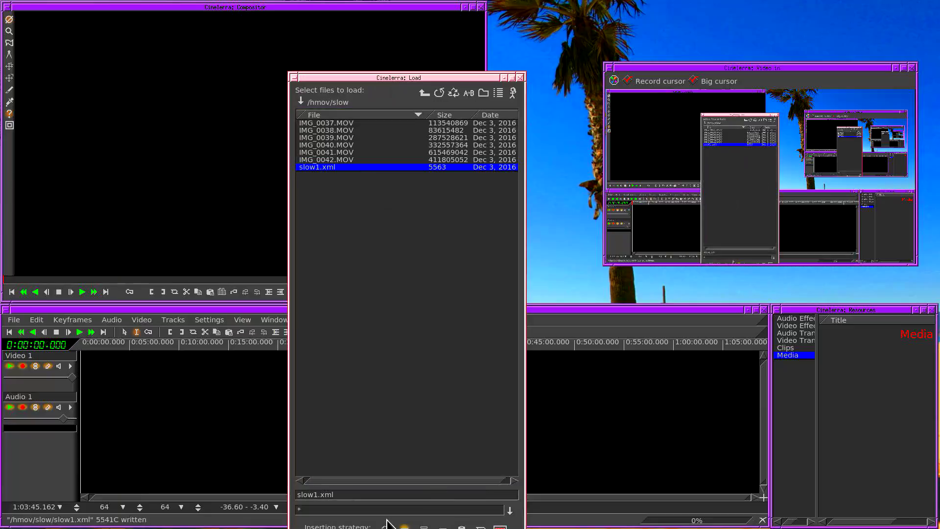
left_click_drag(400, 528, 431, 418)
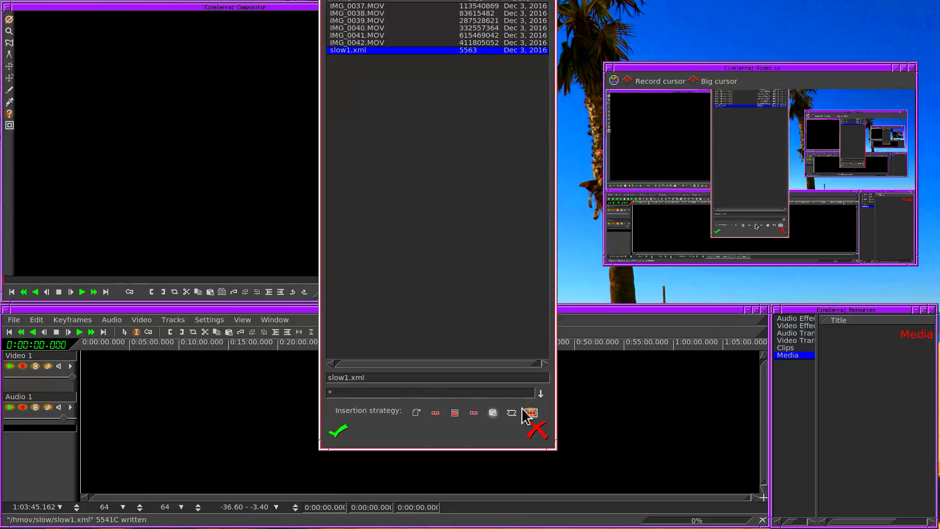
left_click(341, 433)
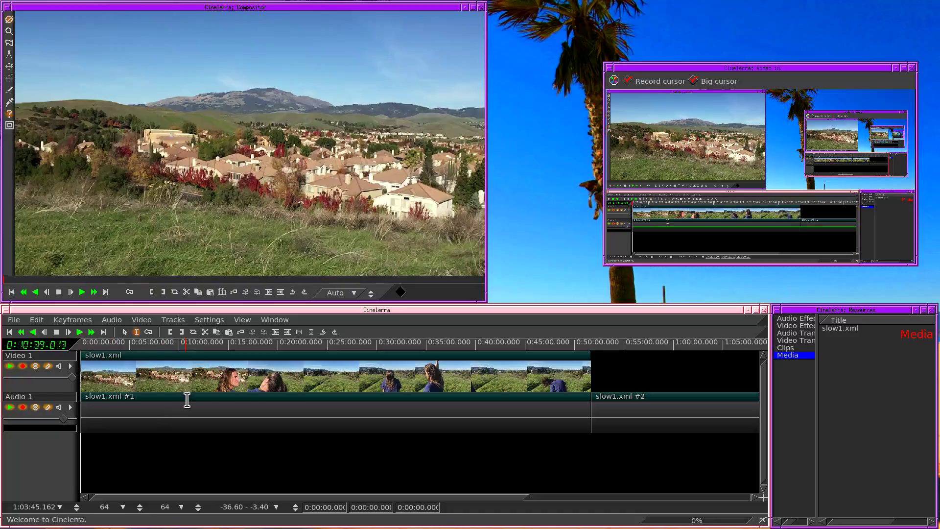
Step: Delete the Audio 1 track, leaving slow1.xml on Video 1, and scrub to about 0:37:44
key("Down")
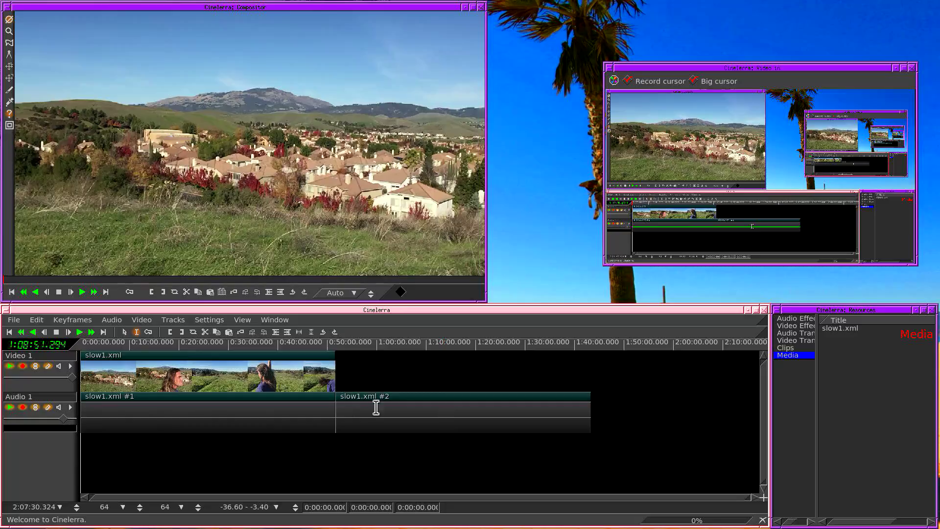
right_click(240, 415)
left_click(278, 449)
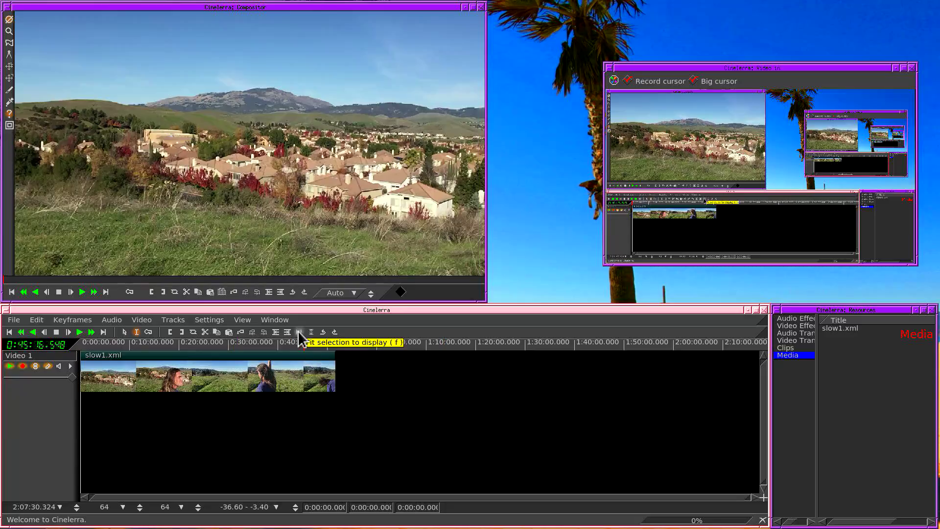
key("Up")
left_click_drag(208, 351, 581, 348)
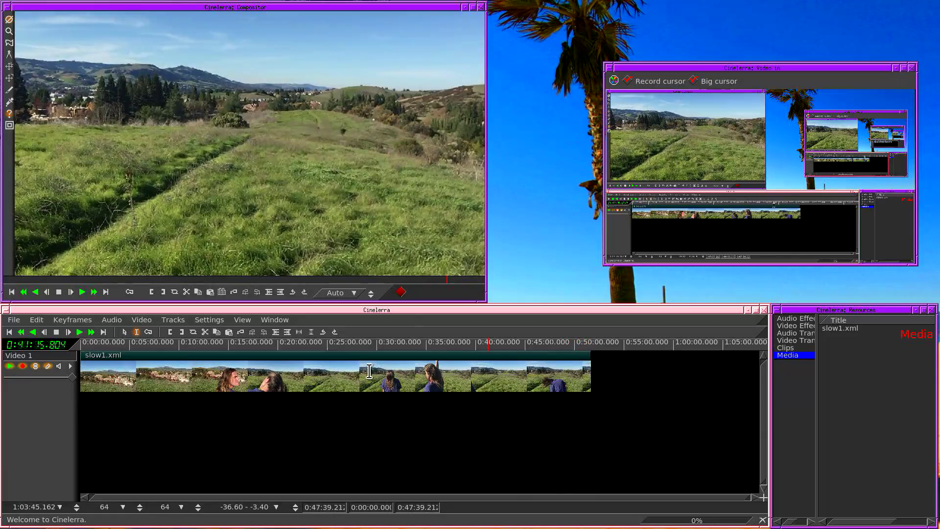
left_click(314, 377)
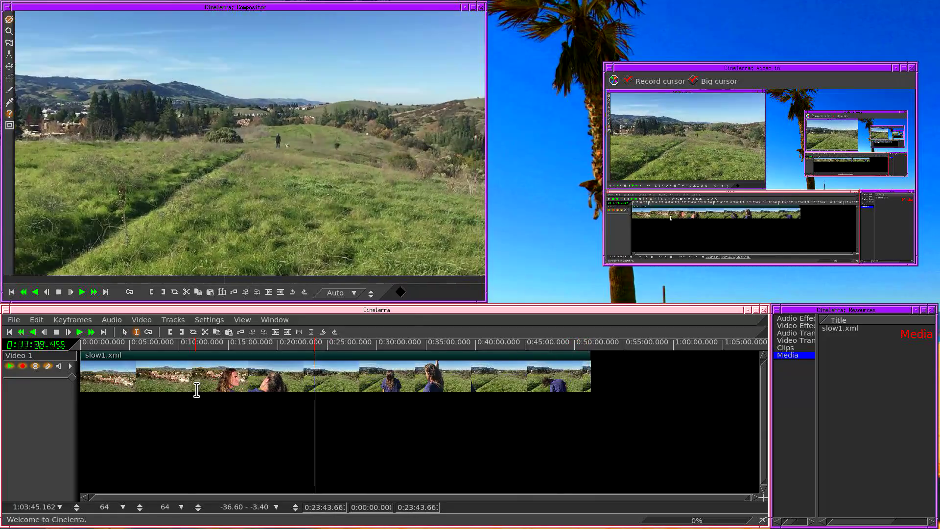
left_click(192, 390)
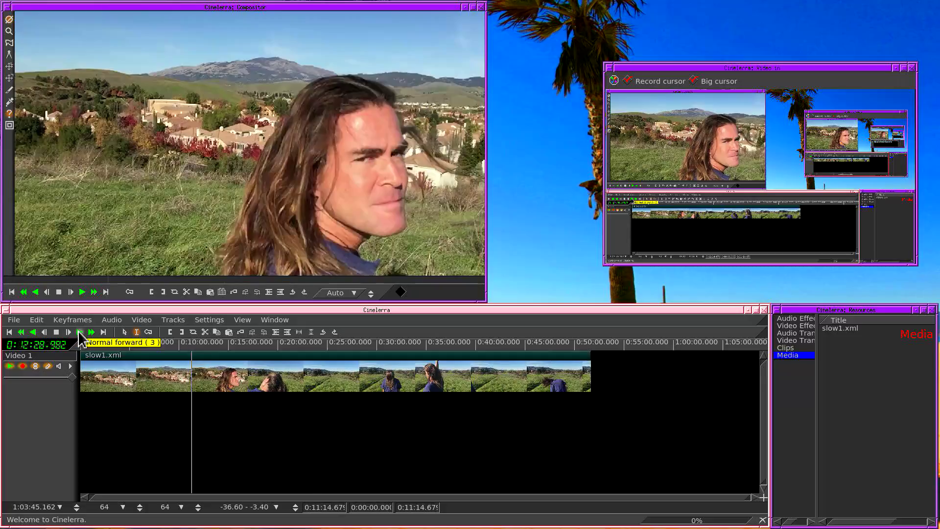
left_click(79, 333)
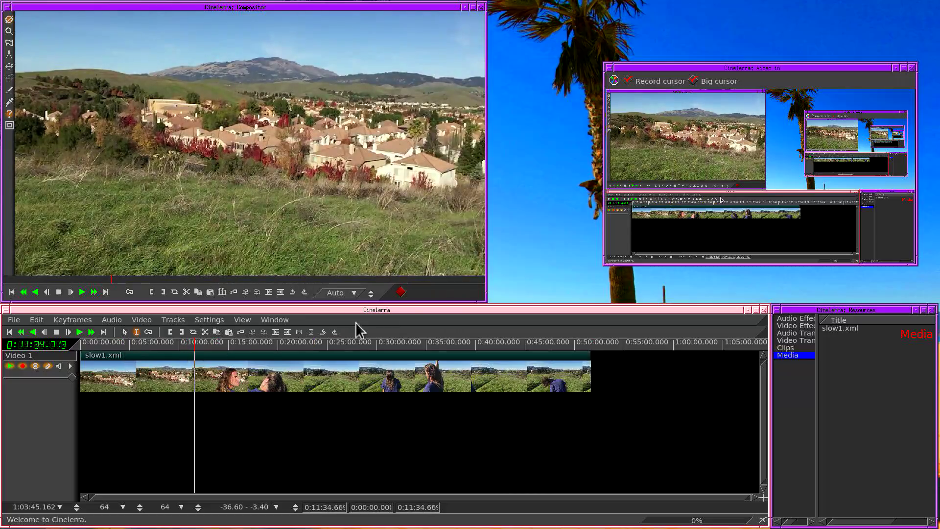
left_click(363, 343)
left_click(363, 343)
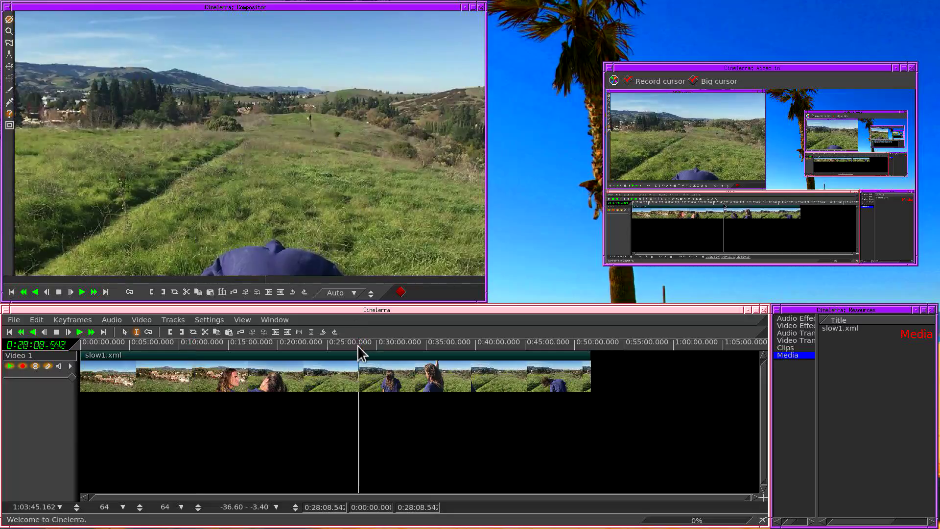
left_click(364, 343)
key("space")
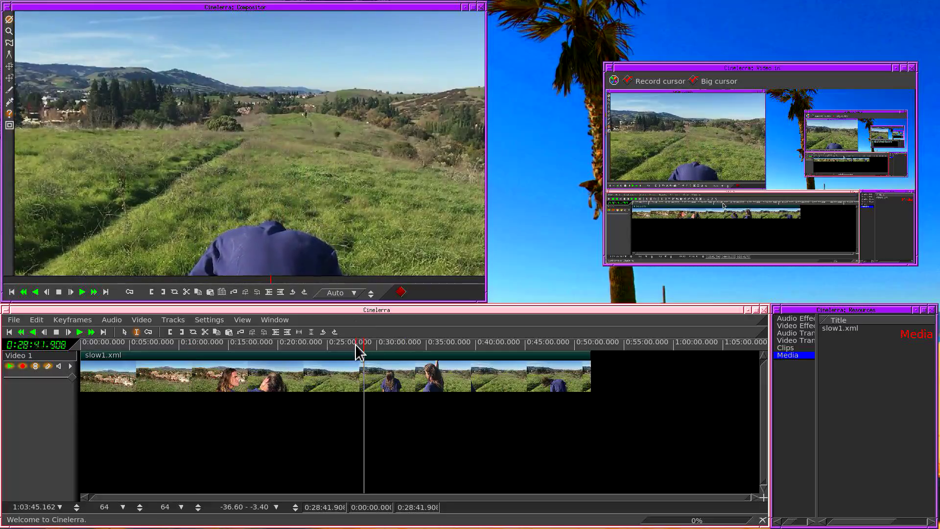
left_click(358, 346)
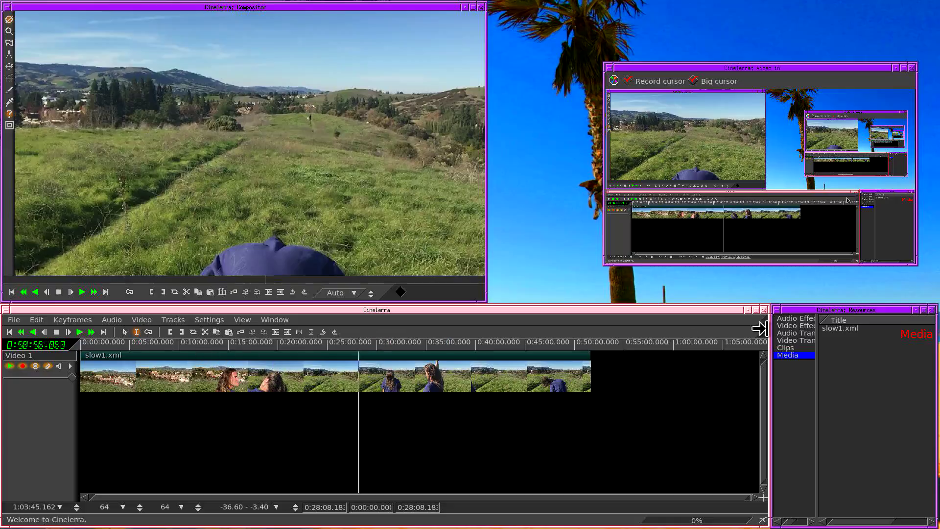
right_click(830, 336)
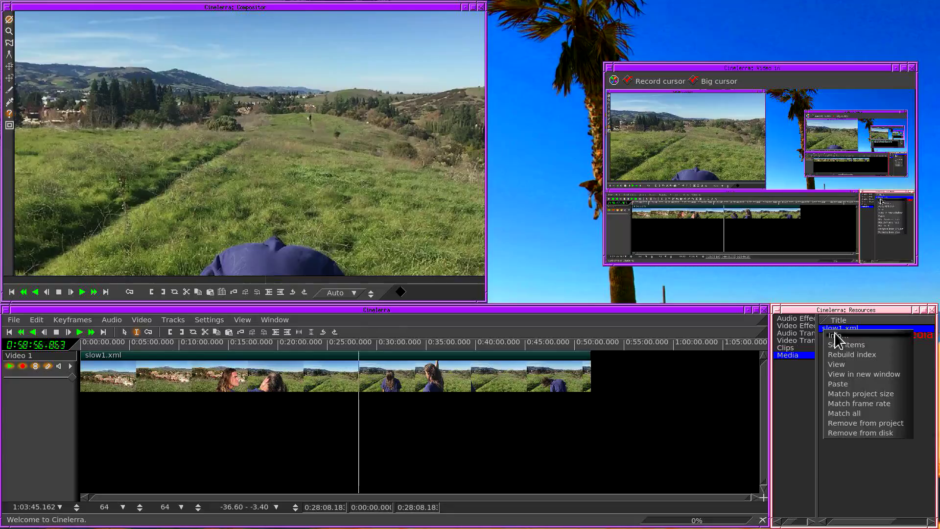
left_click(835, 336)
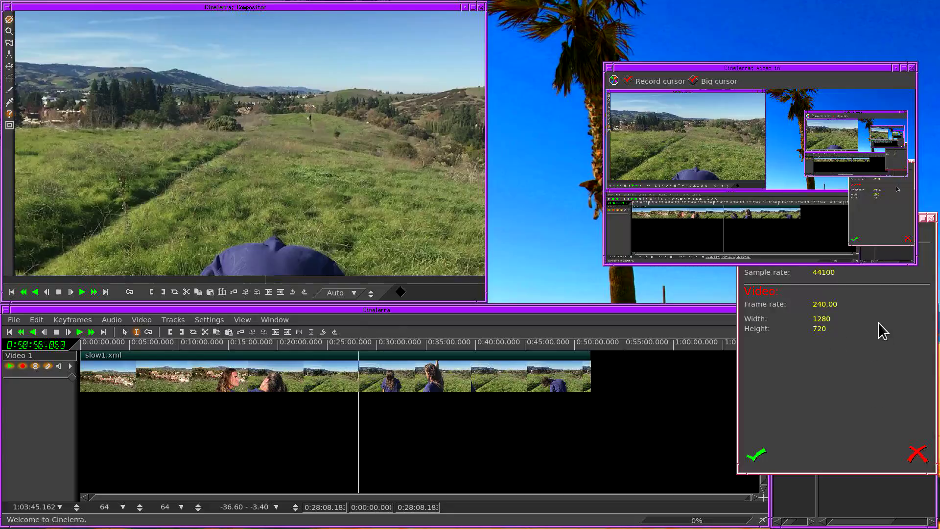
left_click_drag(879, 346, 511, 318)
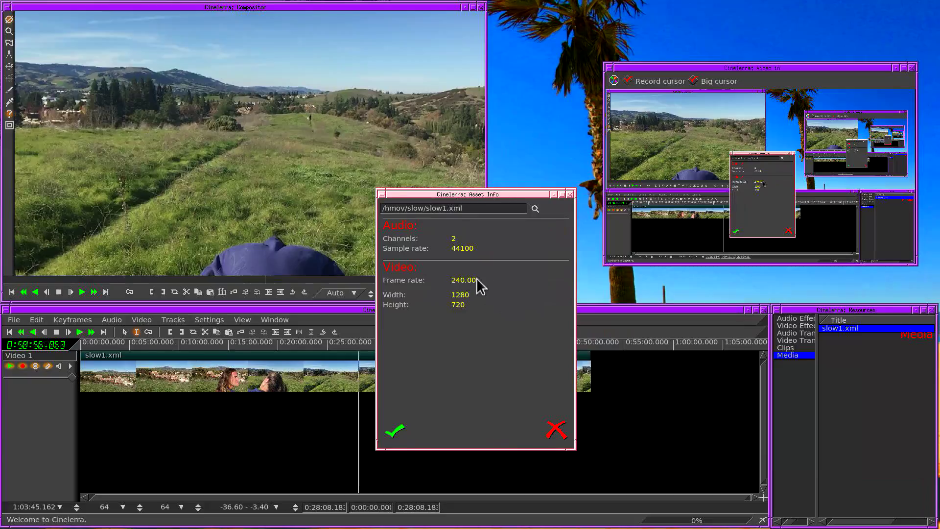
left_click(556, 431)
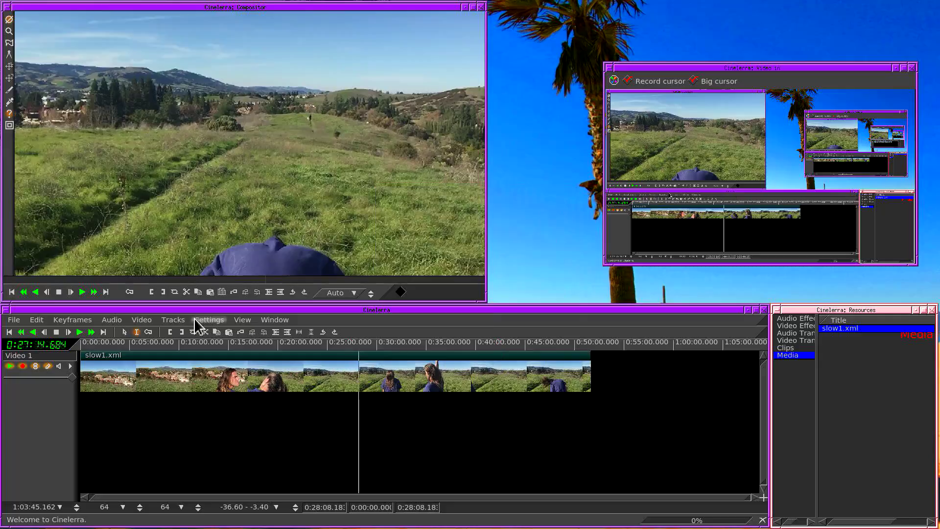
left_click(321, 343)
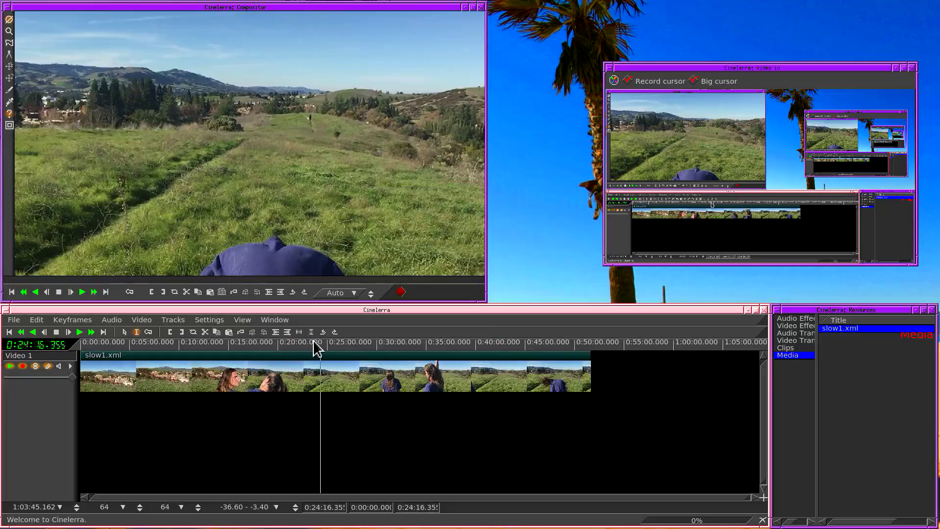
left_click(210, 321)
left_click(215, 331)
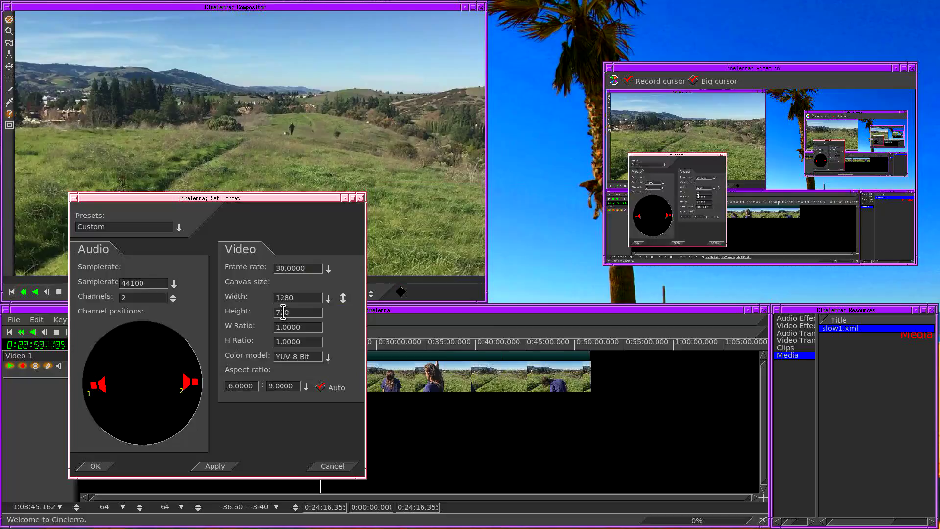
left_click(323, 466)
left_click(357, 346)
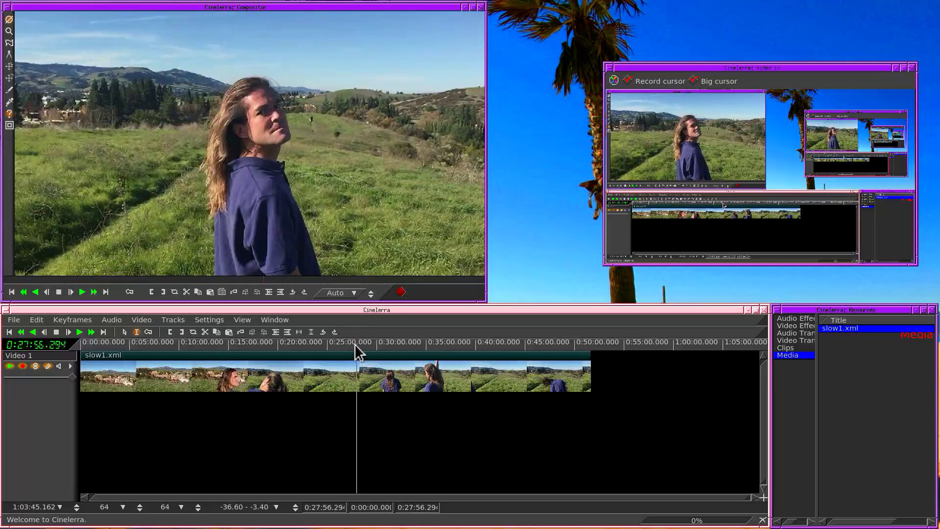
left_click(354, 345)
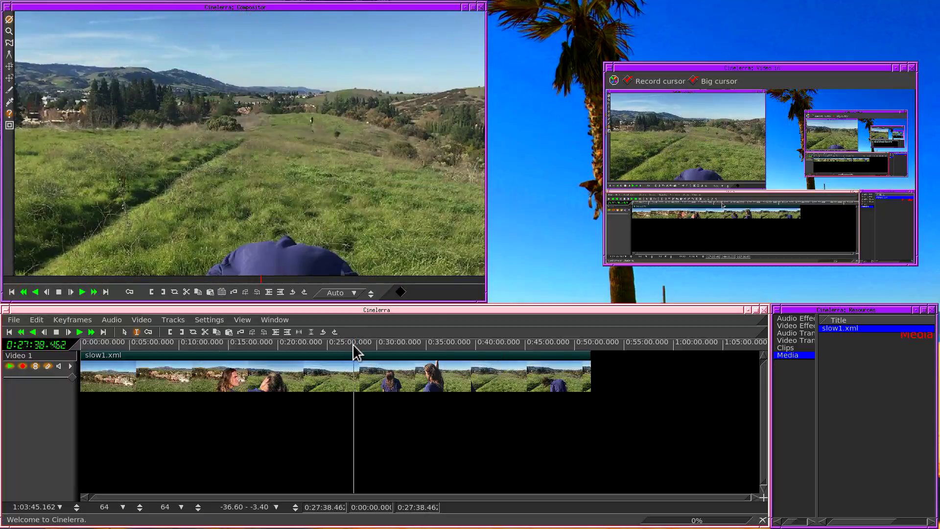
left_click(353, 345)
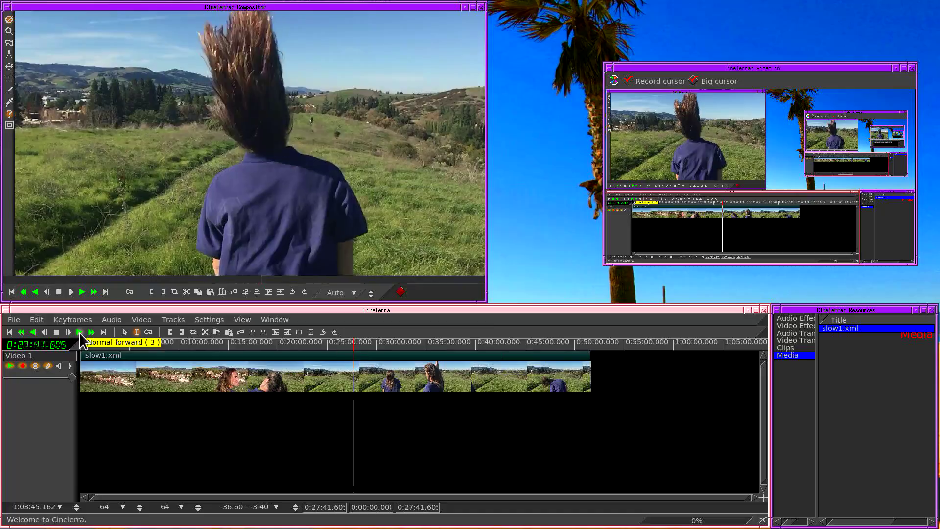